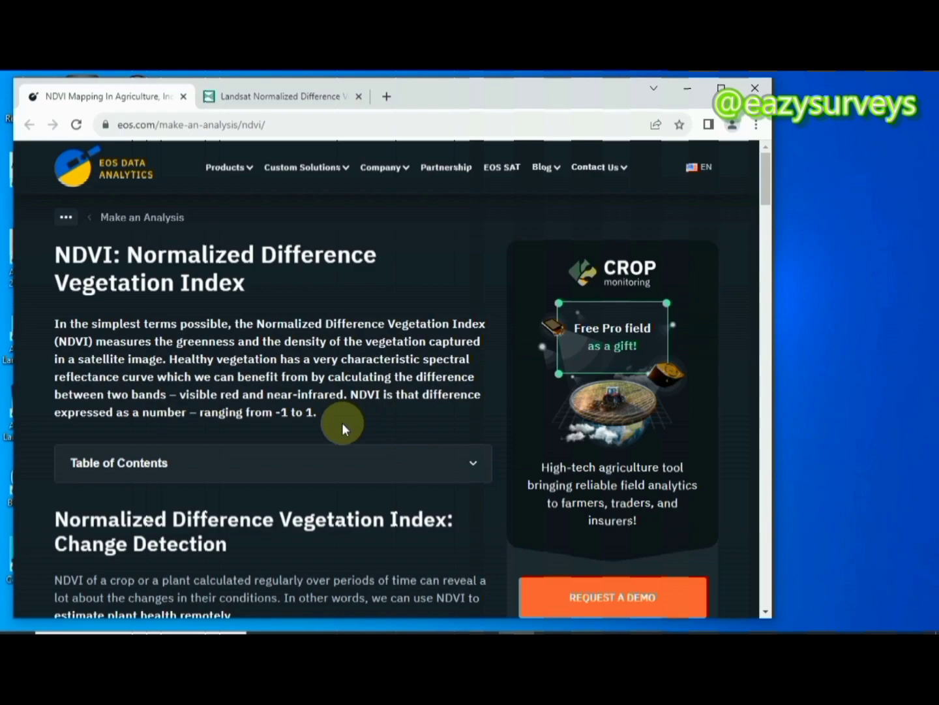
Step: Scroll down through the Landsat page in Chrome
scroll(342, 422, "down", 4)
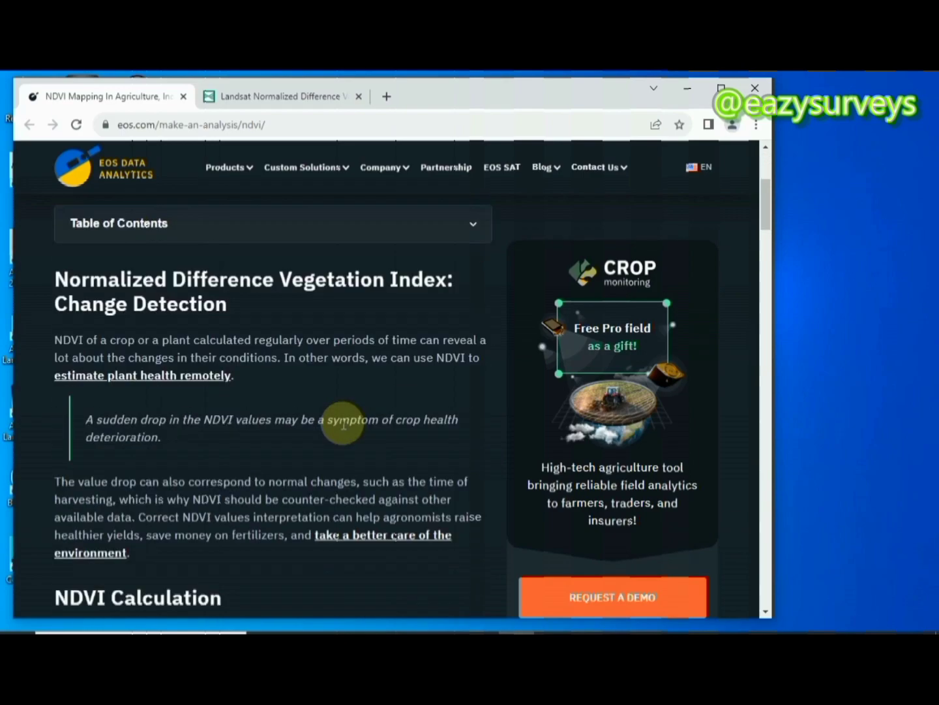
scroll(342, 422, "down", 4)
scroll(342, 423, "down", 1)
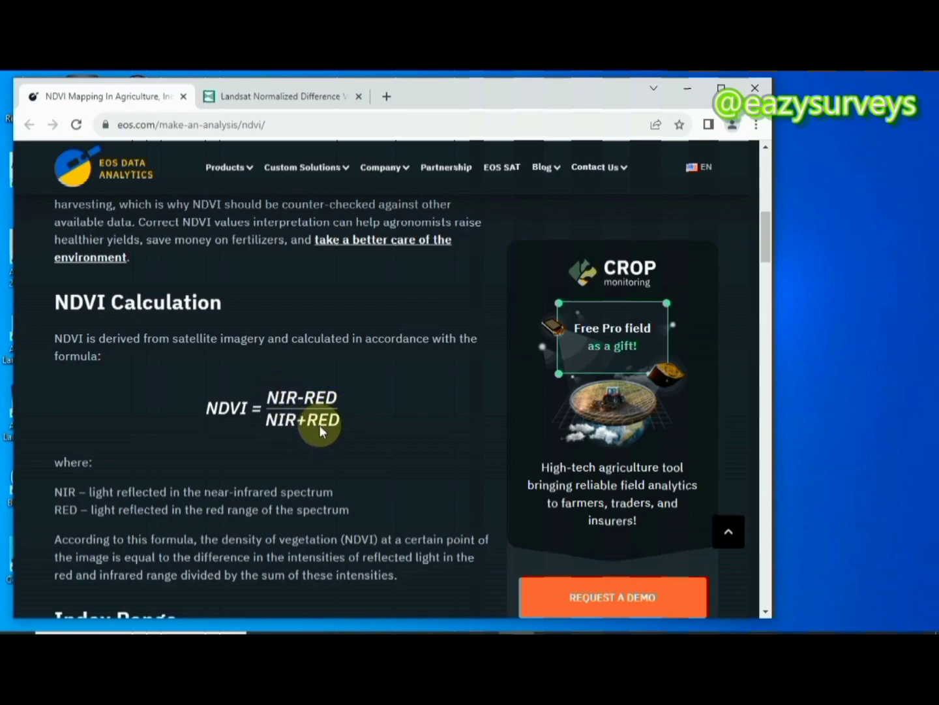
scroll(343, 378, "down", 1)
scroll(344, 377, "down", 3)
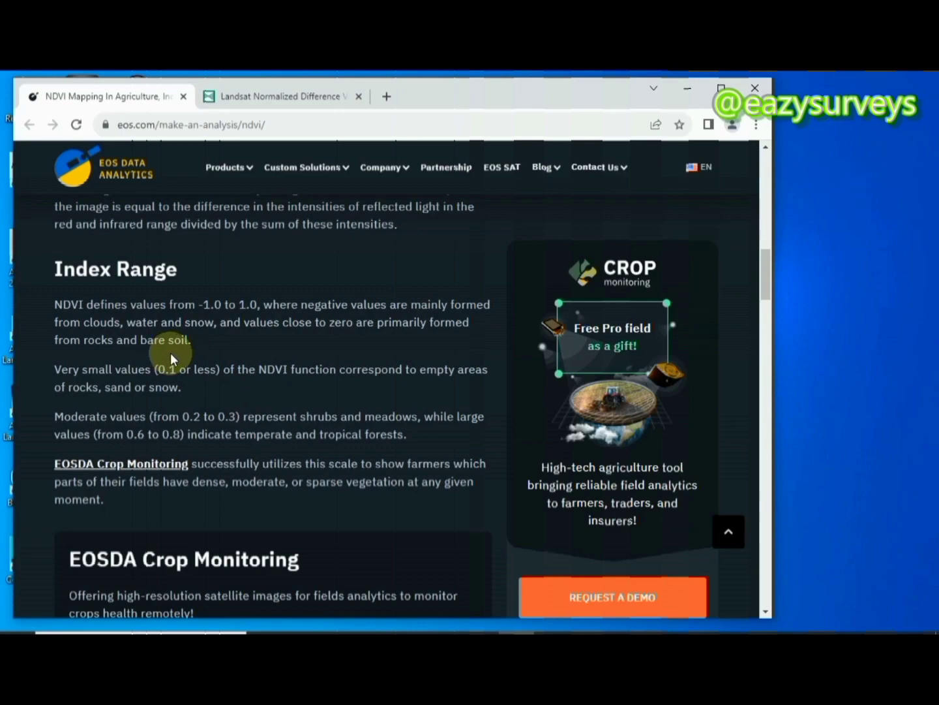
scroll(170, 353, "down", 1)
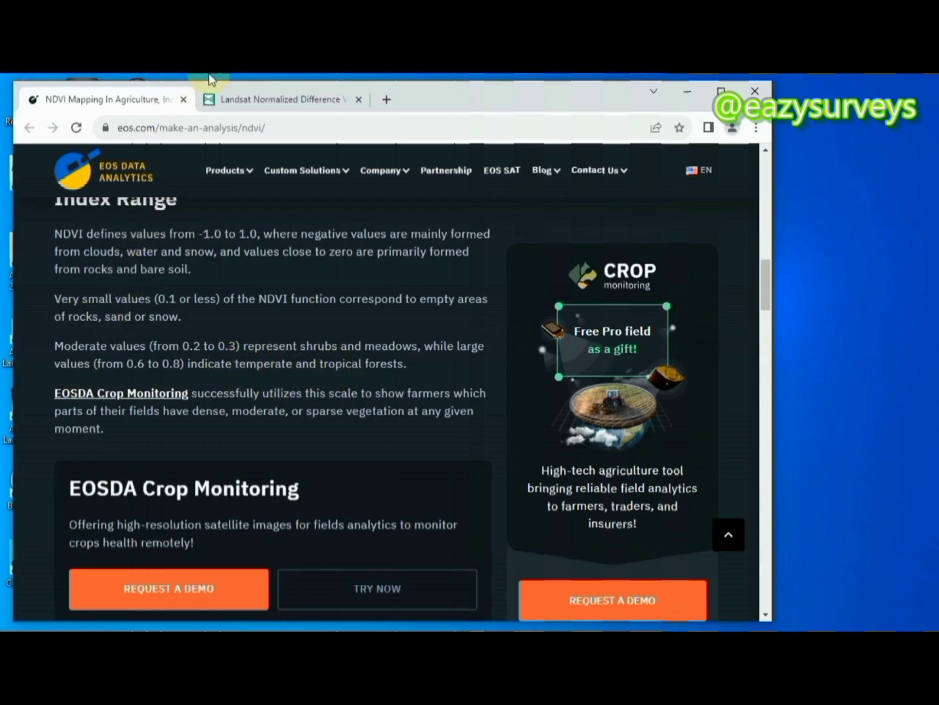
Step: In the USGS Landsat NDVI article, highlight the Landsat 8-9 formula (Band 5 − Band 4) / (Band 5 + Band 4)
left_click(252, 103)
scroll(247, 235, "up", 10)
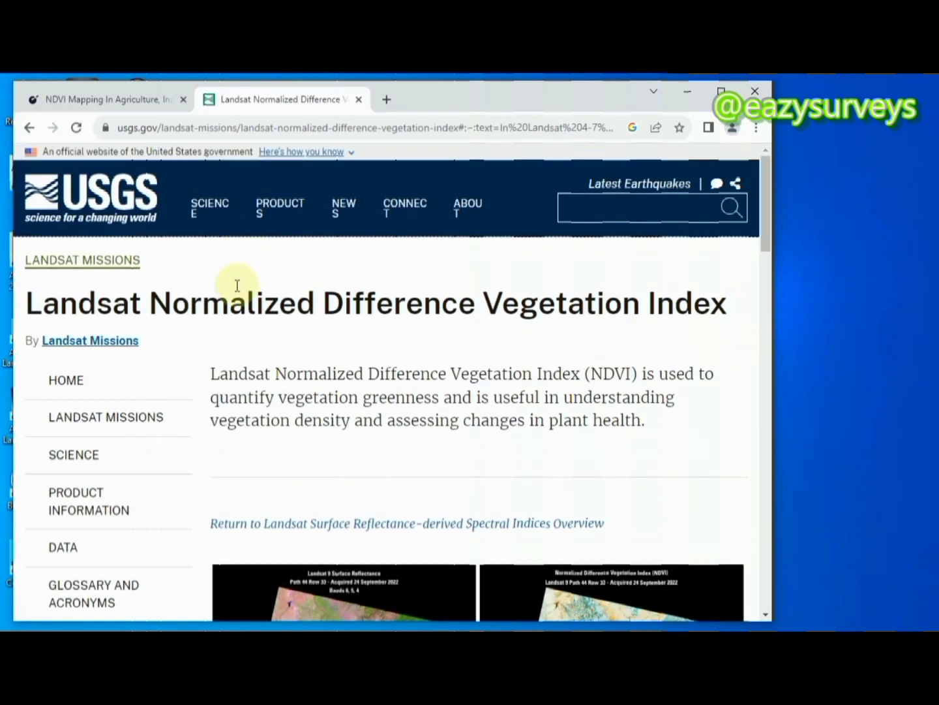
scroll(238, 287, "down", 1)
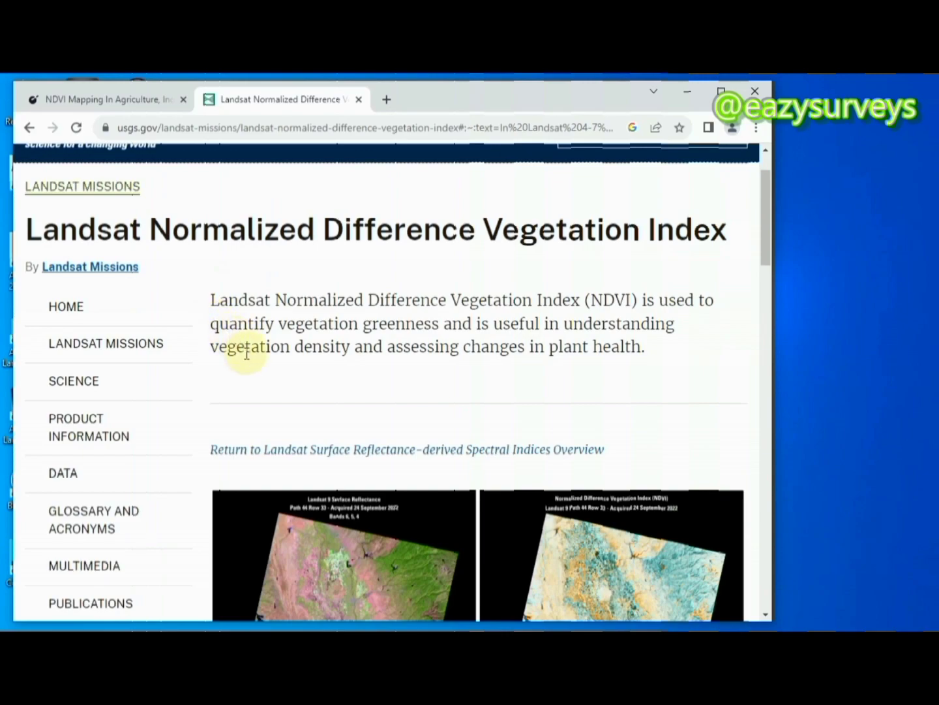
scroll(247, 353, "down", 7)
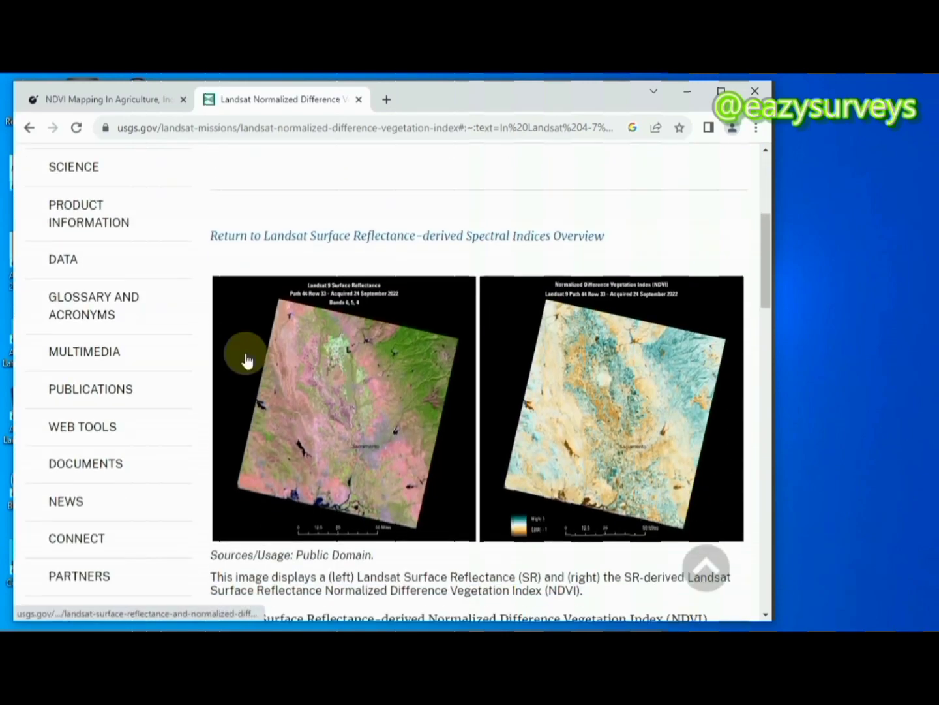
scroll(247, 358, "down", 4)
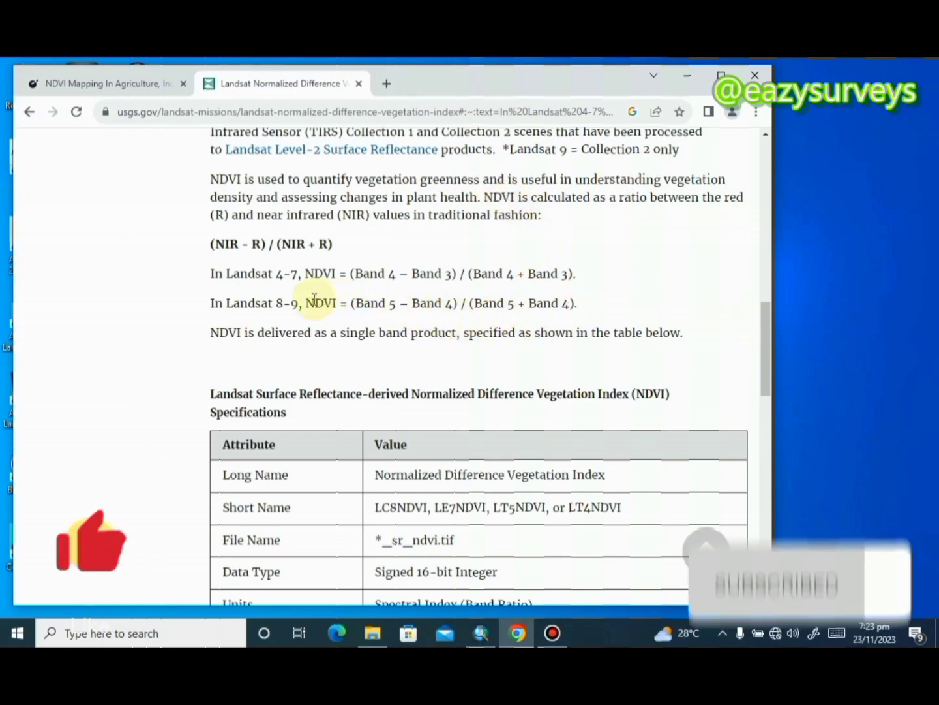
left_click_drag(306, 303, 587, 300)
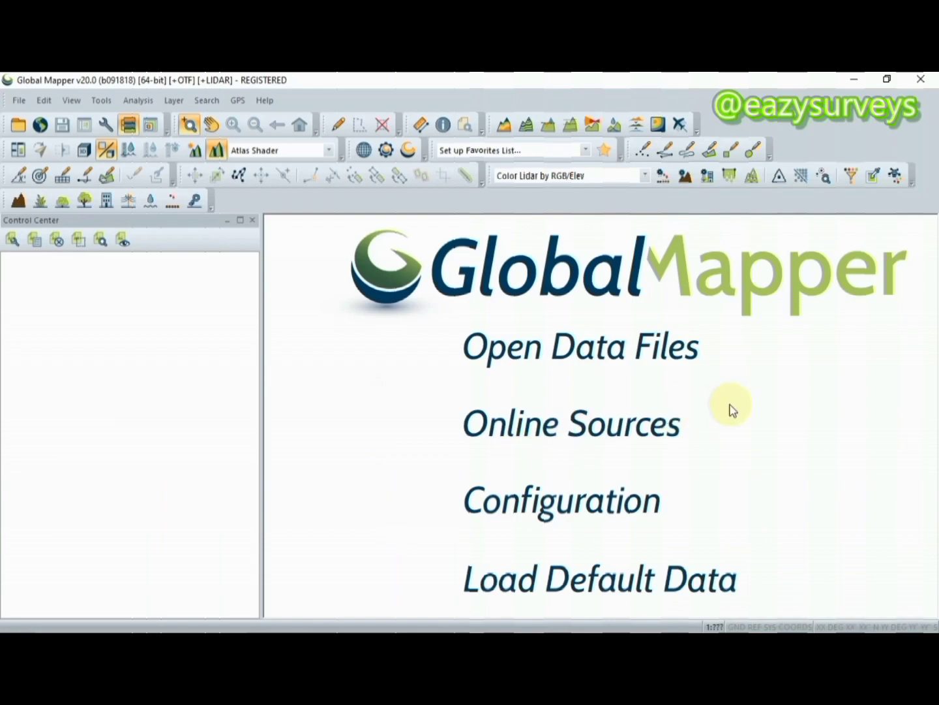
Step: Load LC08_L1TP_188056_20210218_20210304_01_T1_B5.TIF from the Landsat scene folder into Global Mapper
left_click(573, 359)
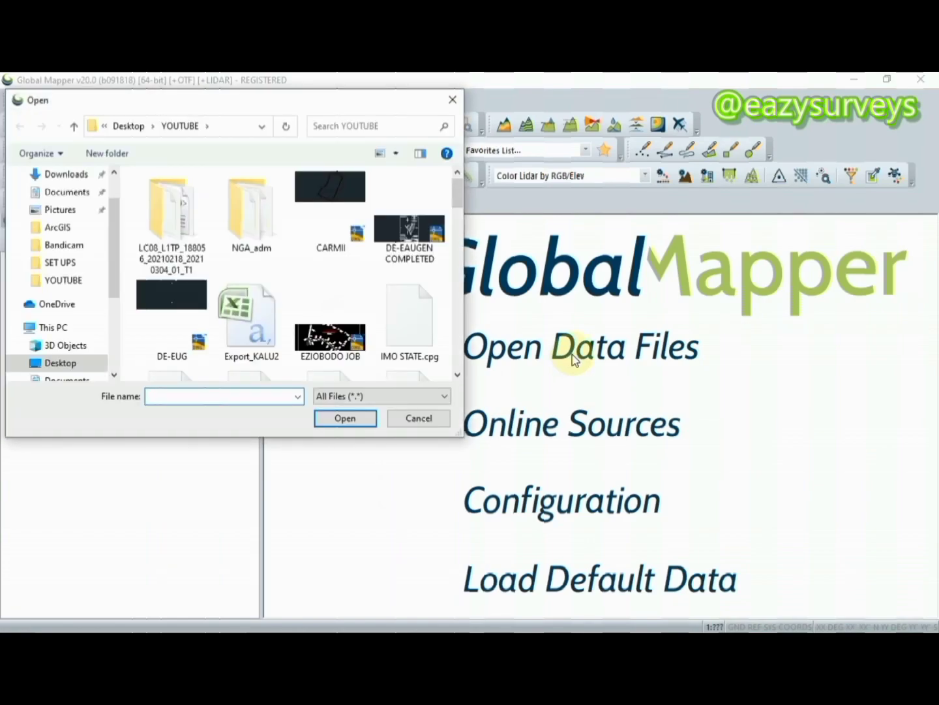
left_click(166, 222)
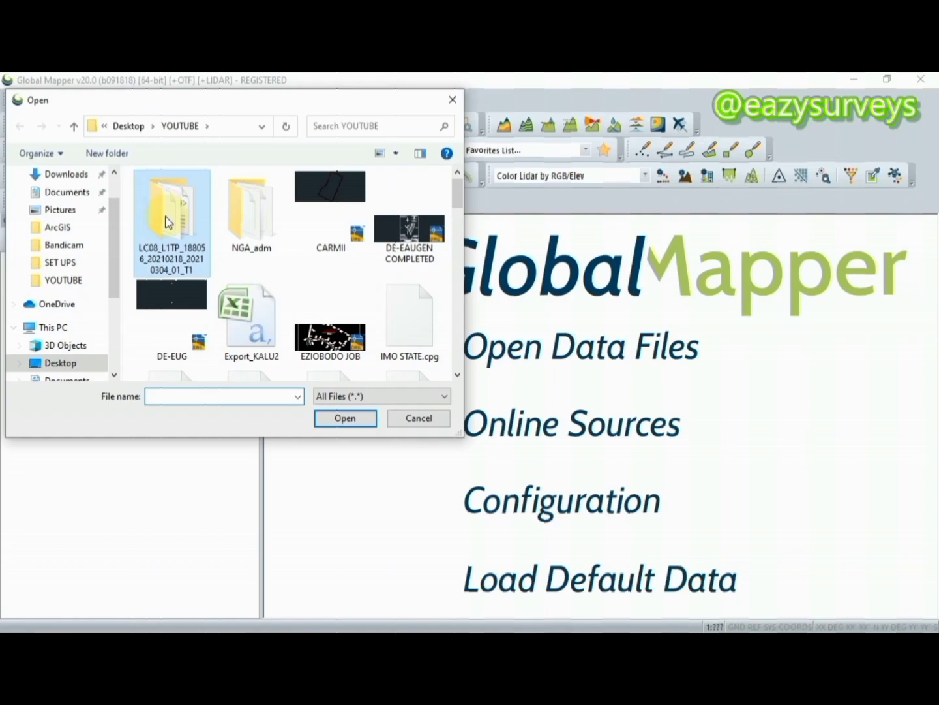
double_click(167, 222)
scroll(313, 314, "down", 3)
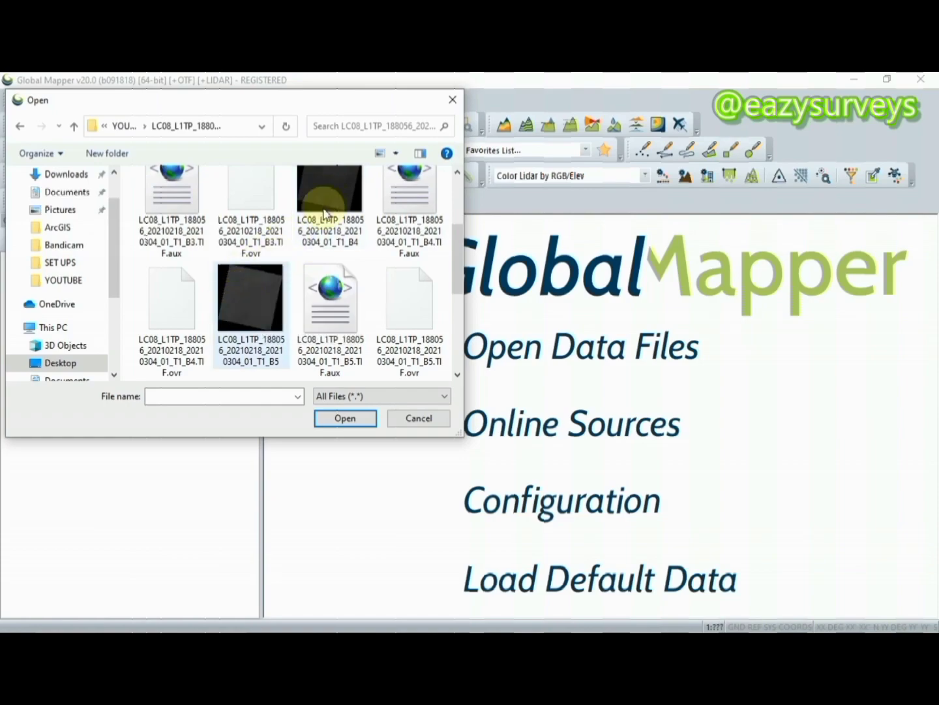
left_click(264, 291)
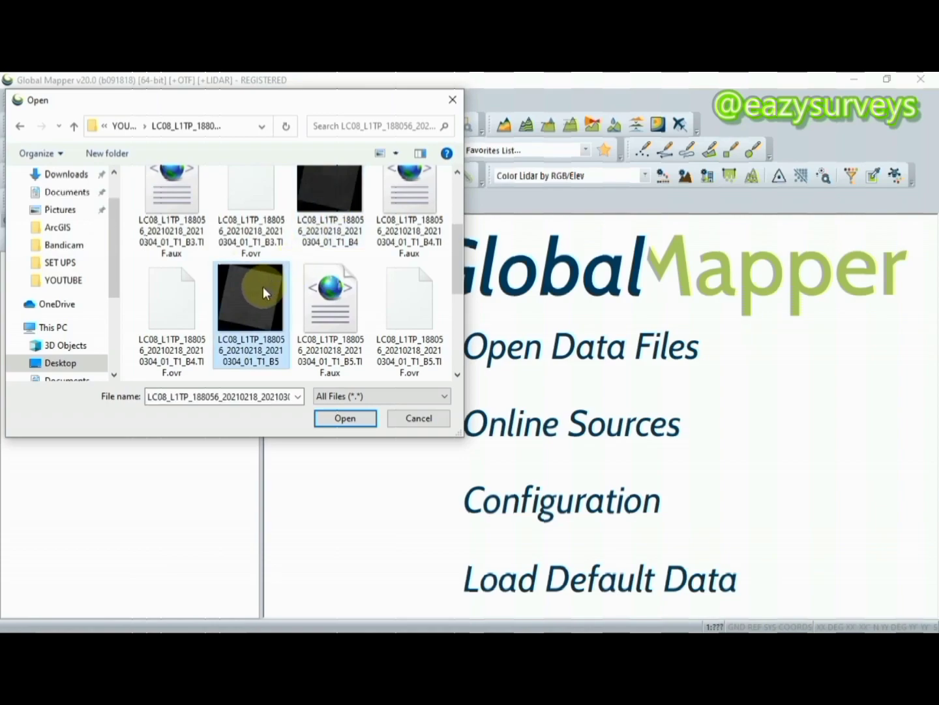
left_click(344, 420)
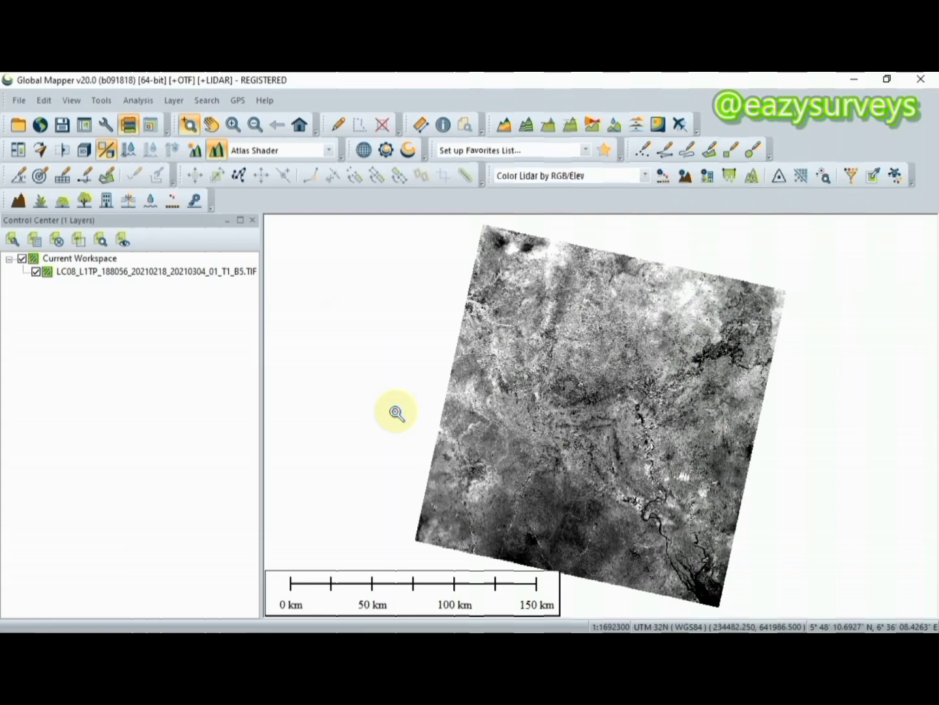
Step: Load the band 4 TIF image as a second layer
left_click(19, 100)
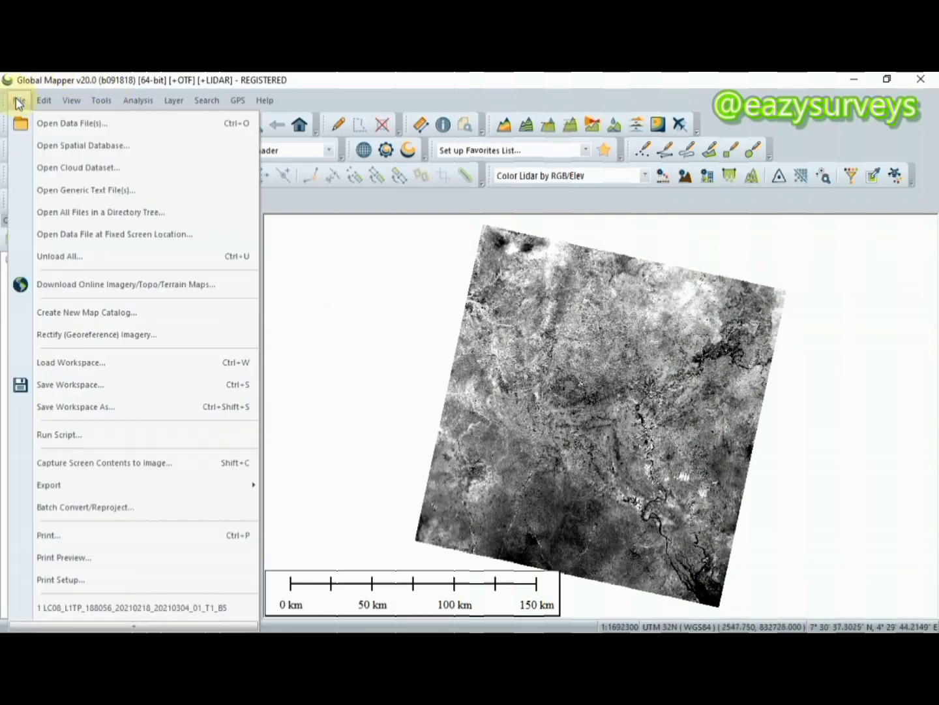
left_click(61, 128)
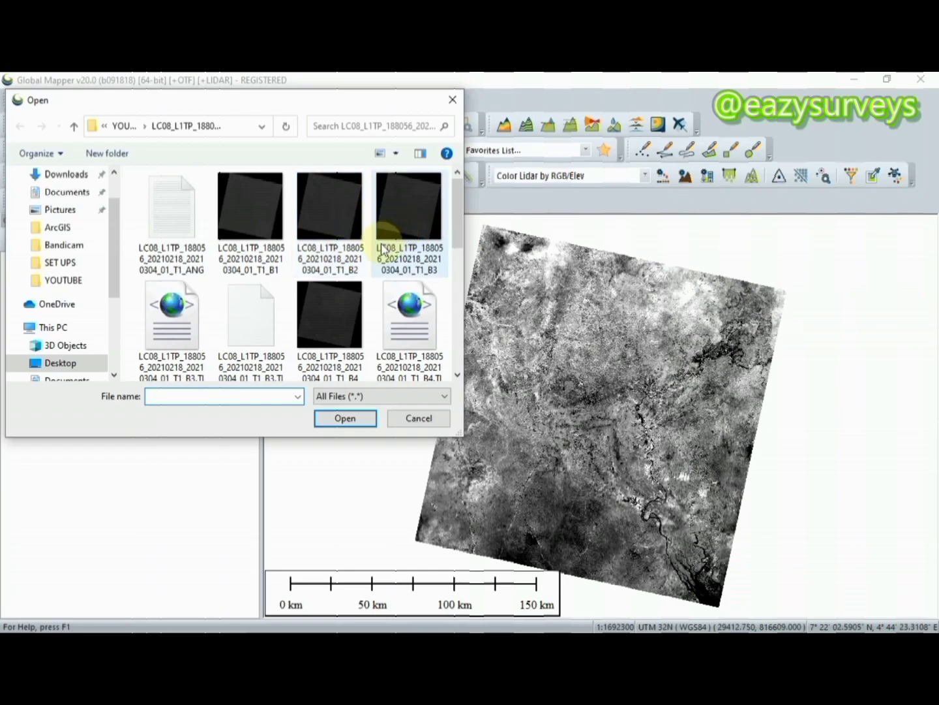
scroll(350, 237, "down", 2)
left_click(332, 199)
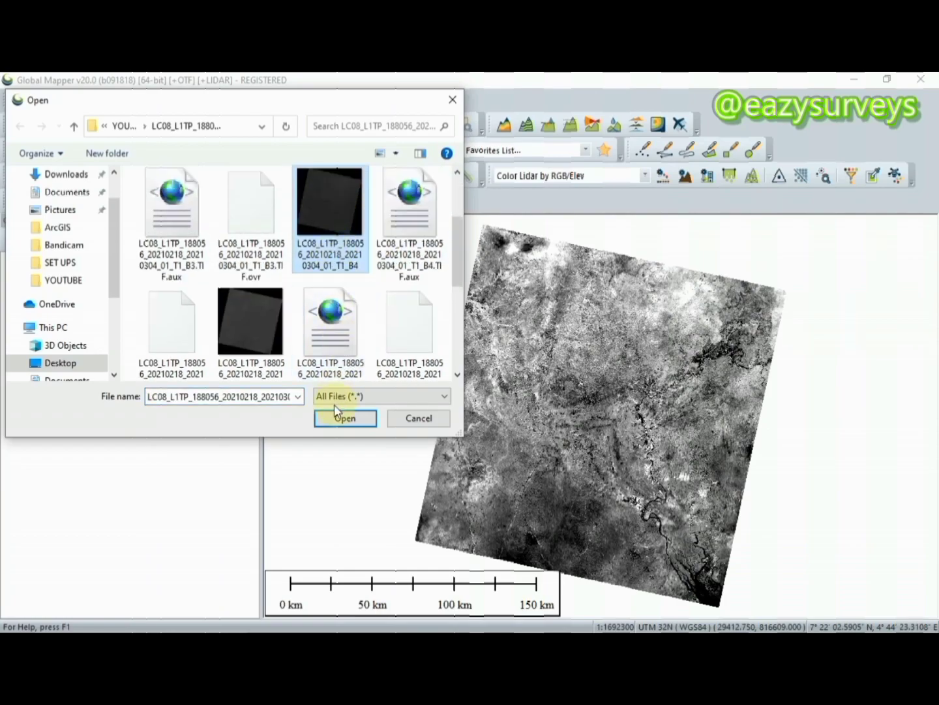
left_click(340, 419)
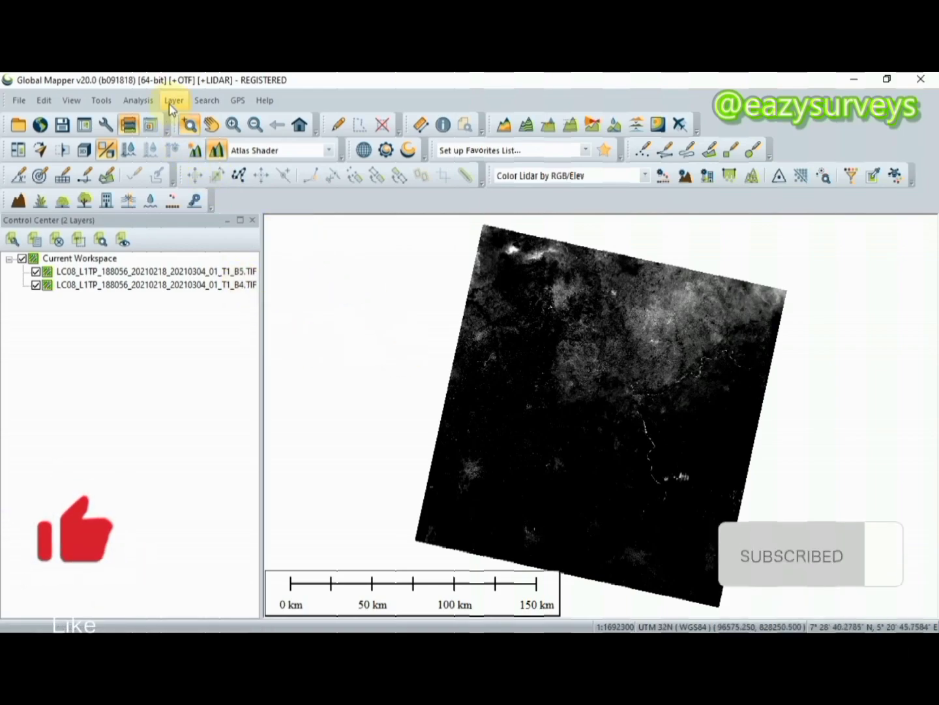
Step: Start the Raster Calculator and include the band 4 layer in the calculation
left_click(136, 100)
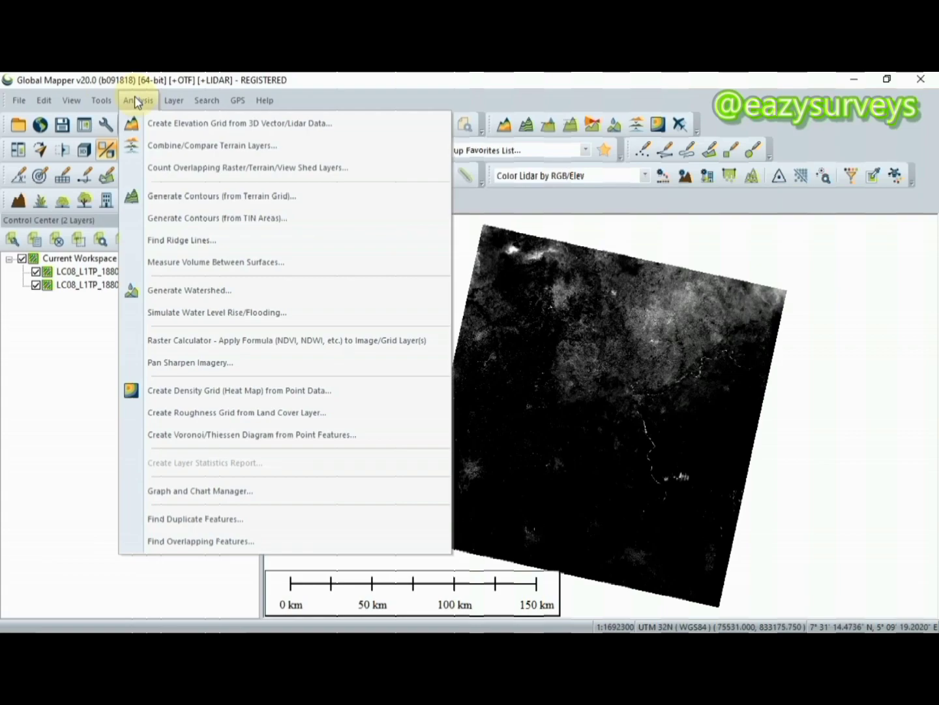
left_click(271, 344)
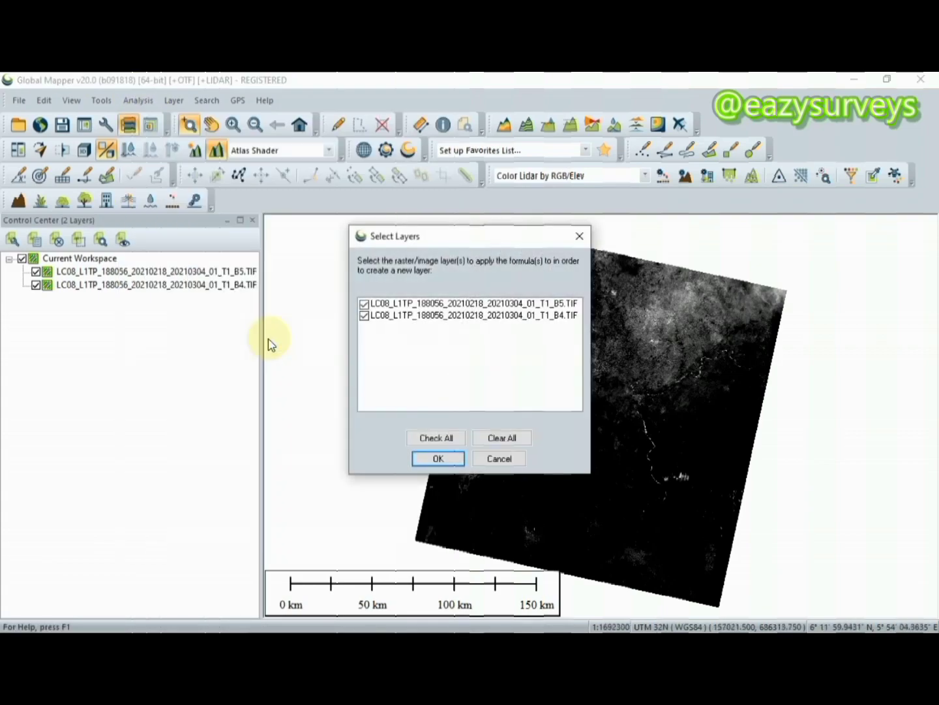
left_click(364, 315)
Step: Name the formula layer 'GLOBAL MAPPER NDVI' and choose the predefined NDVI (Landsat 8 OLI) formula
left_click(436, 459)
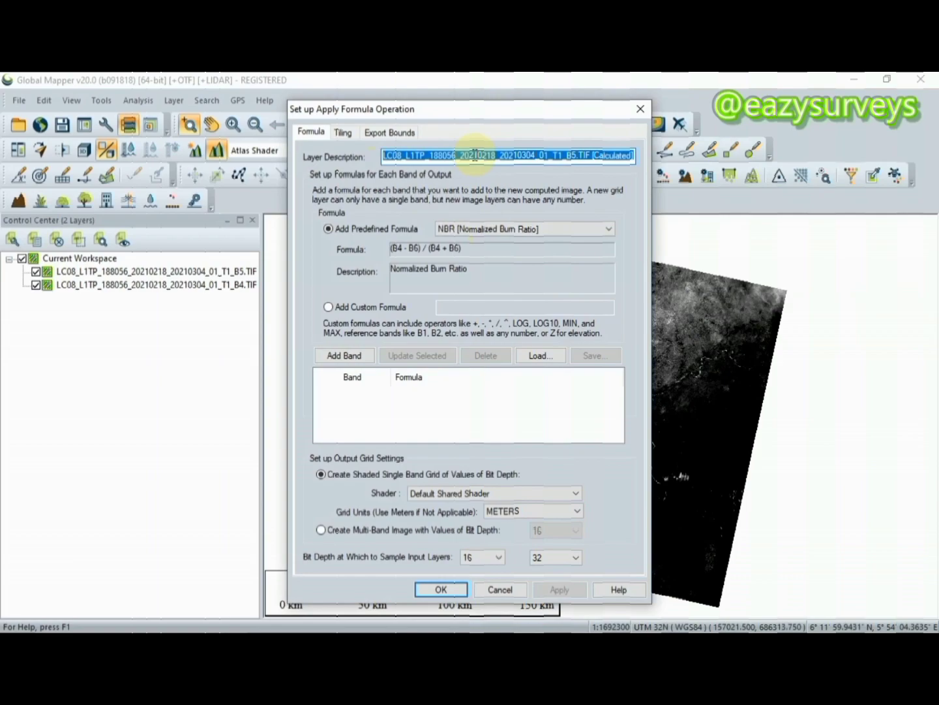
type("GLOBAL MAPPER")
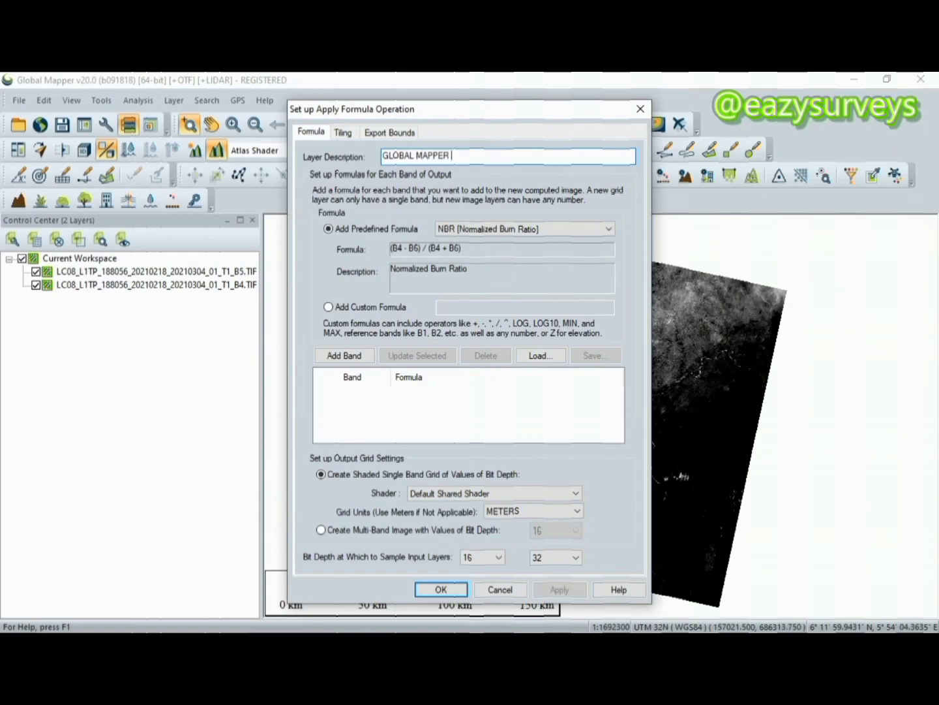
type(" NDVI")
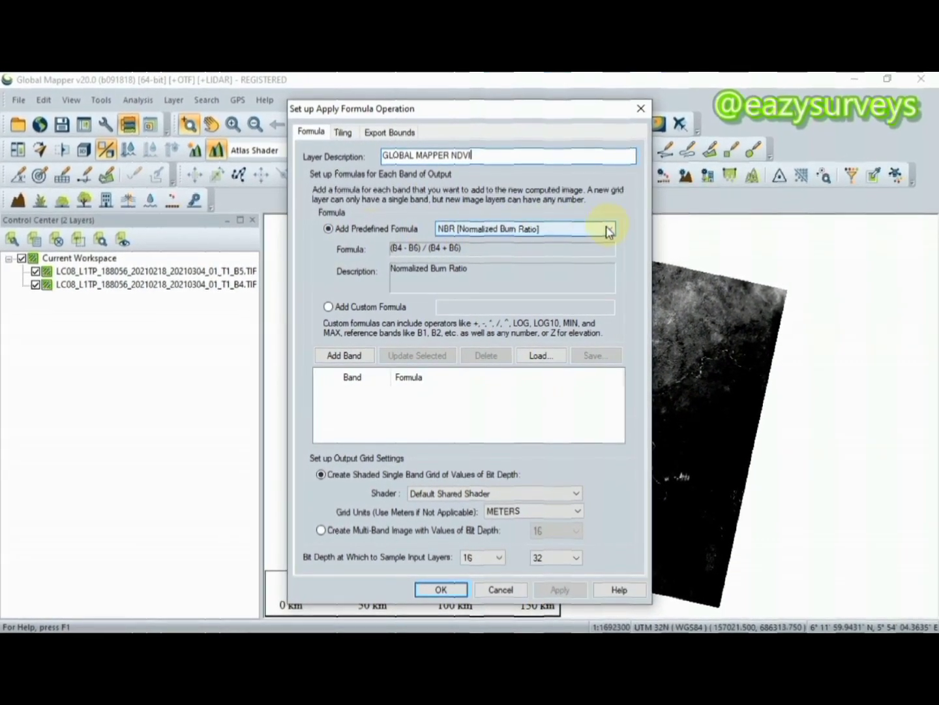
left_click(659, 184)
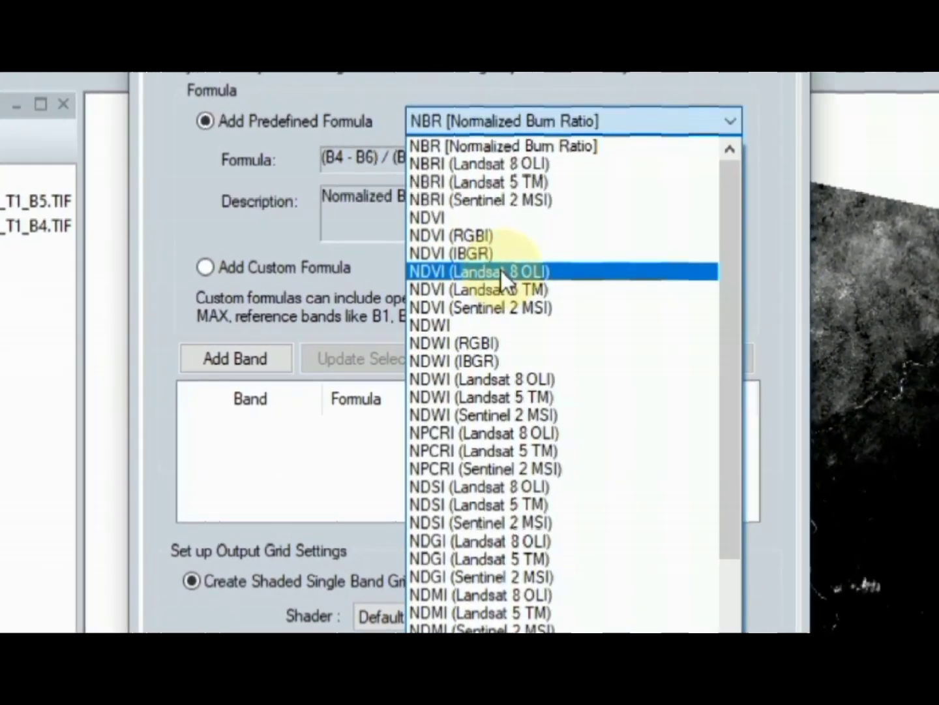
left_click(498, 276)
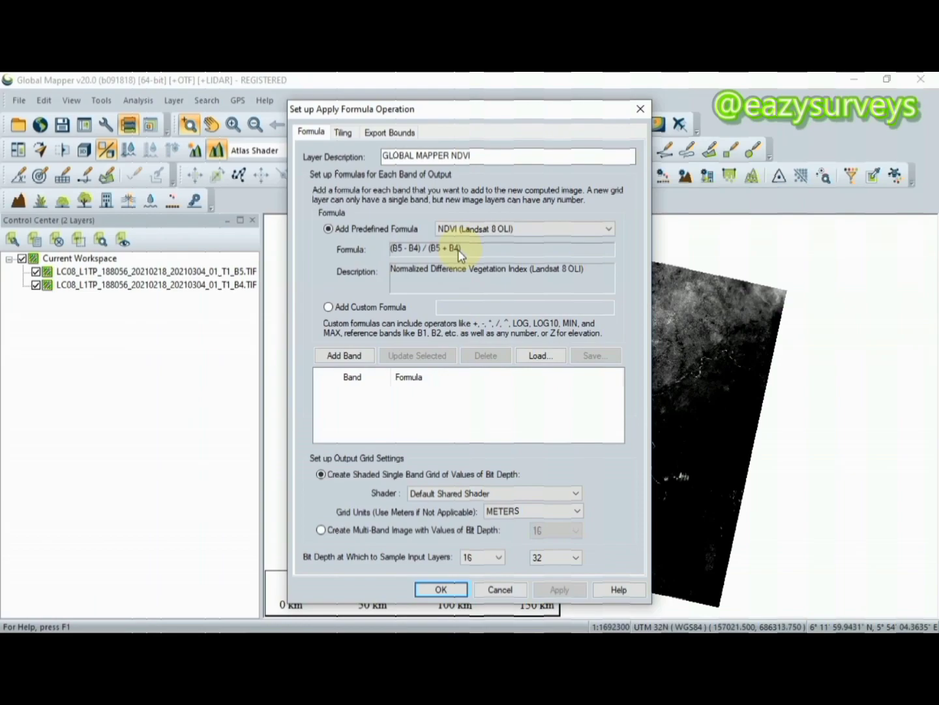
Step: Add the NDVI formula as output band 1 with NDVI Shader shading
left_click(351, 357)
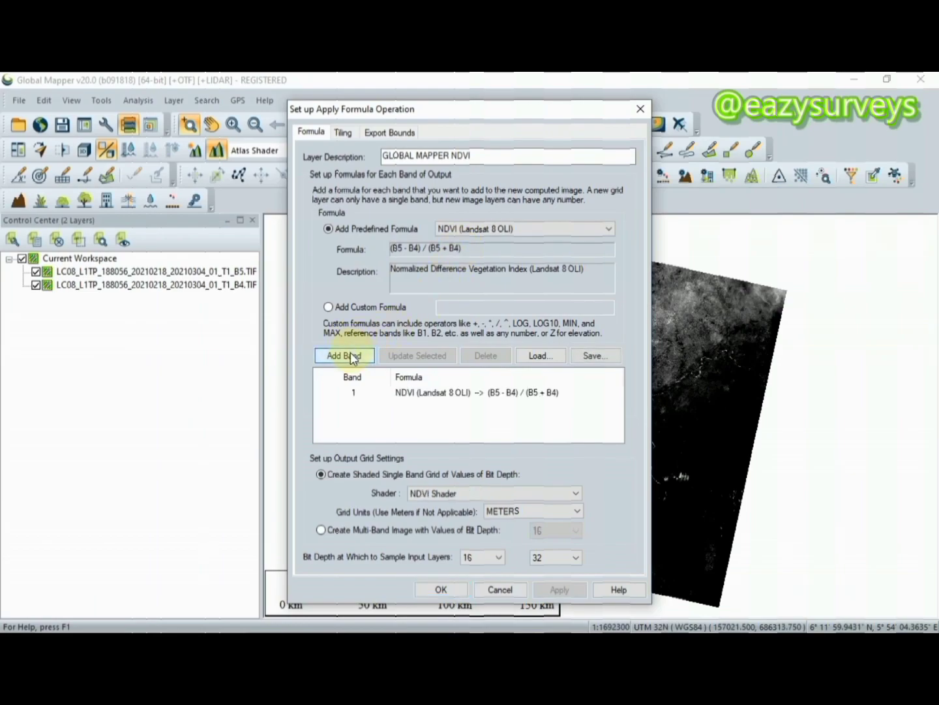
left_click(435, 396)
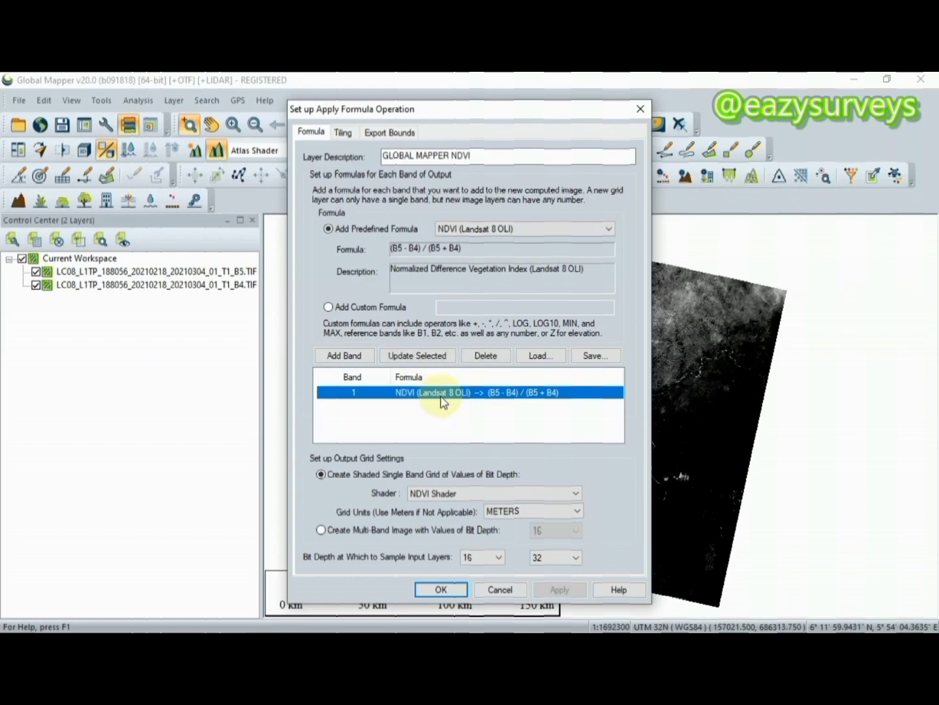
left_click(578, 495)
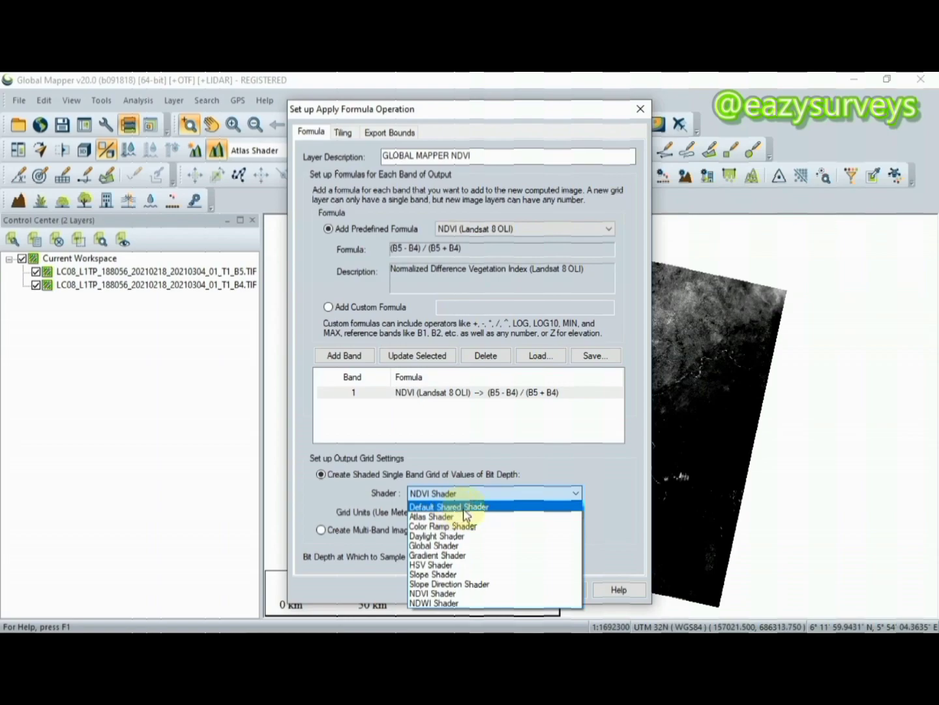
left_click(433, 594)
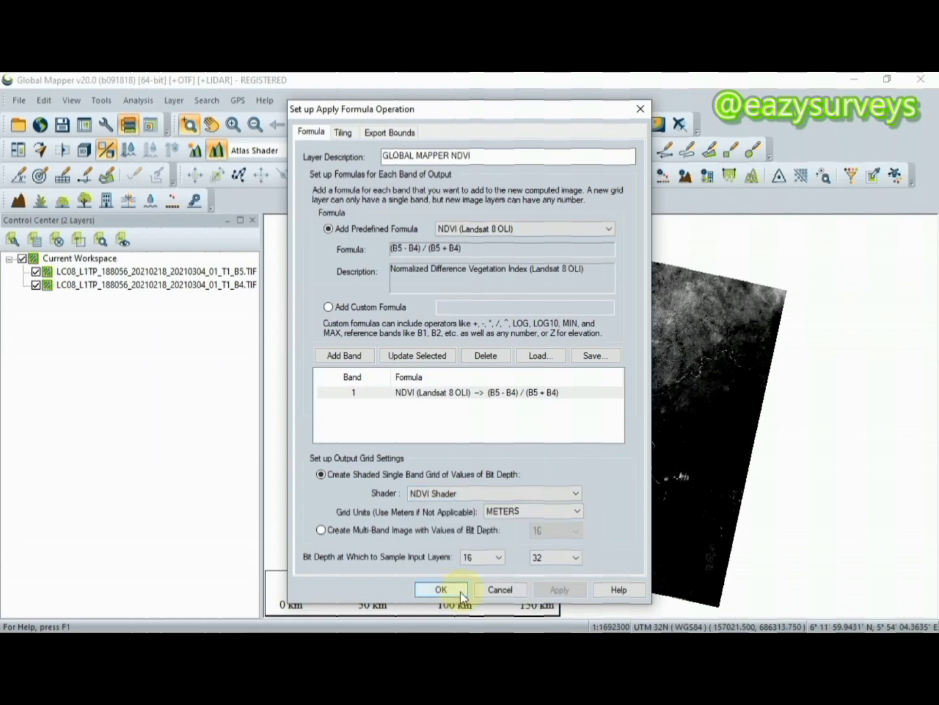
Step: Assign the B4 layer to Band 4 and the B5 layer to Band 5, then run the NDVI calculation
left_click(442, 590)
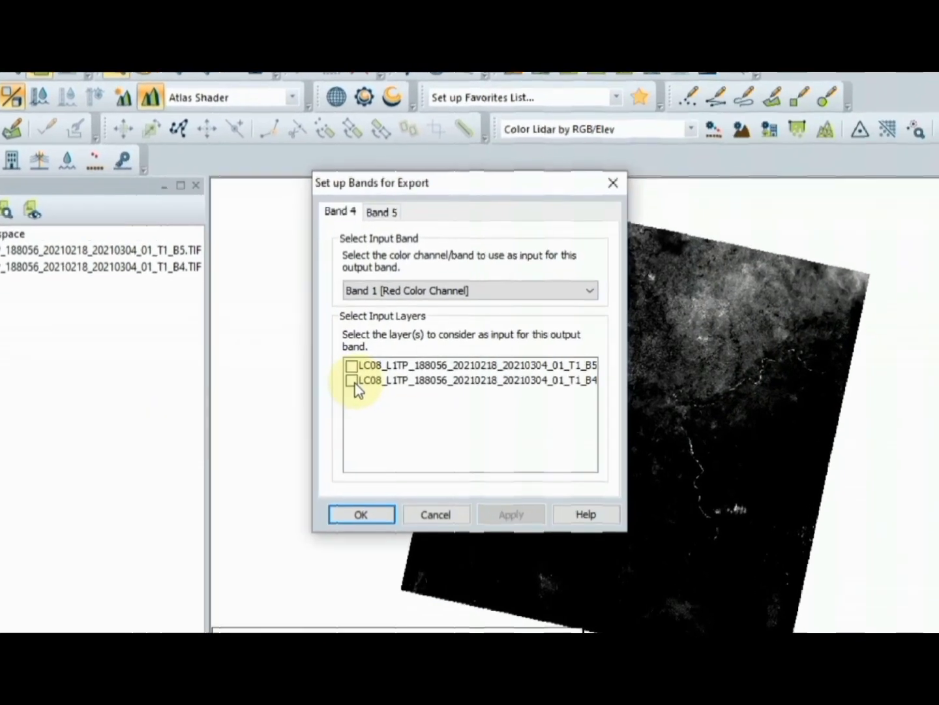
left_click(377, 375)
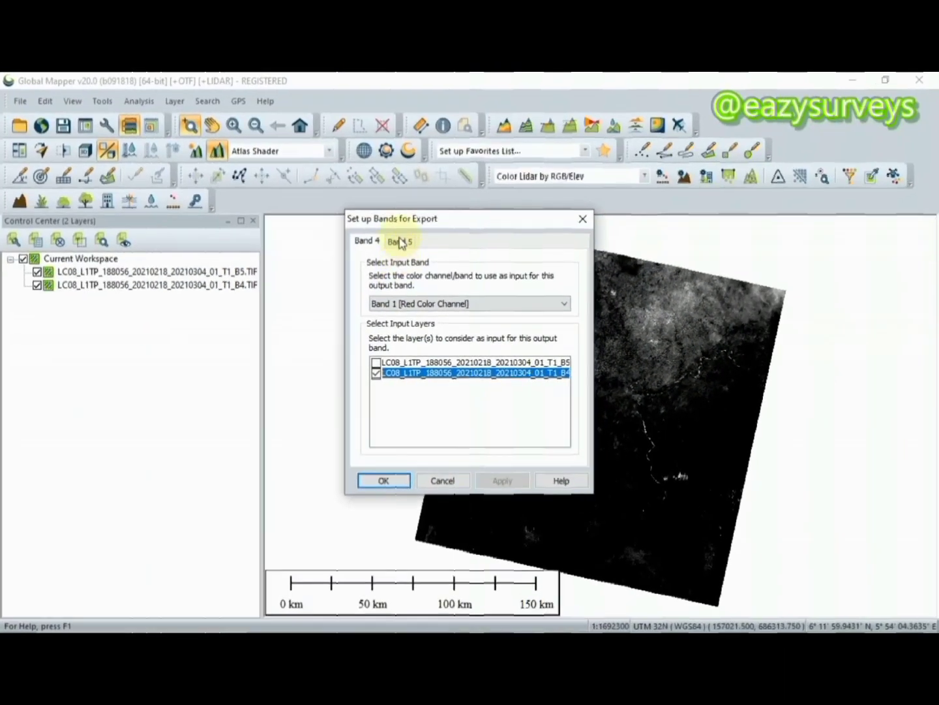
left_click(342, 148)
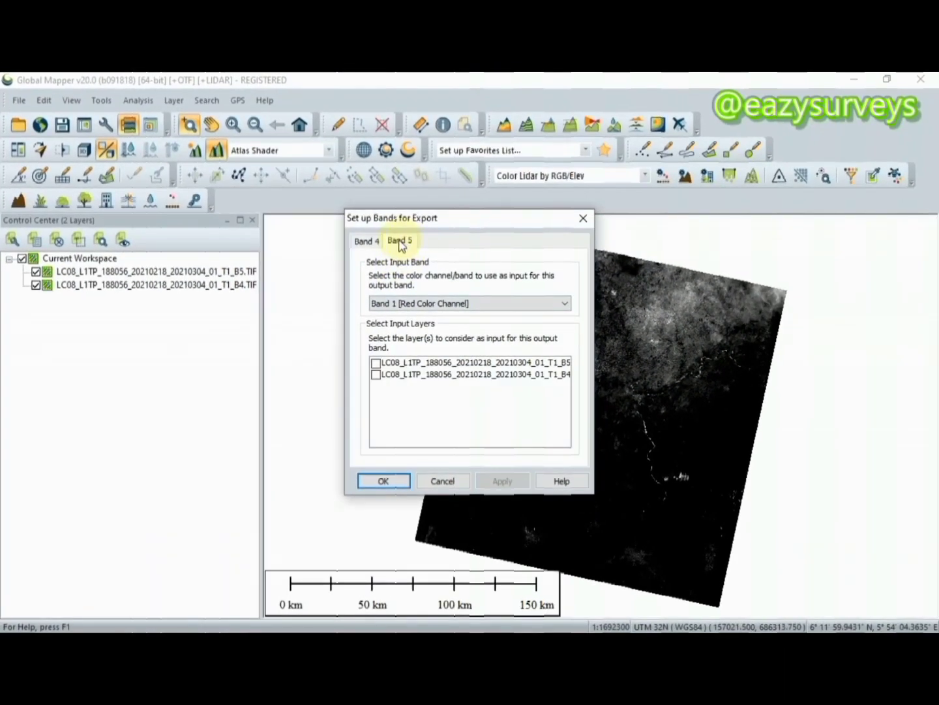
left_click(376, 363)
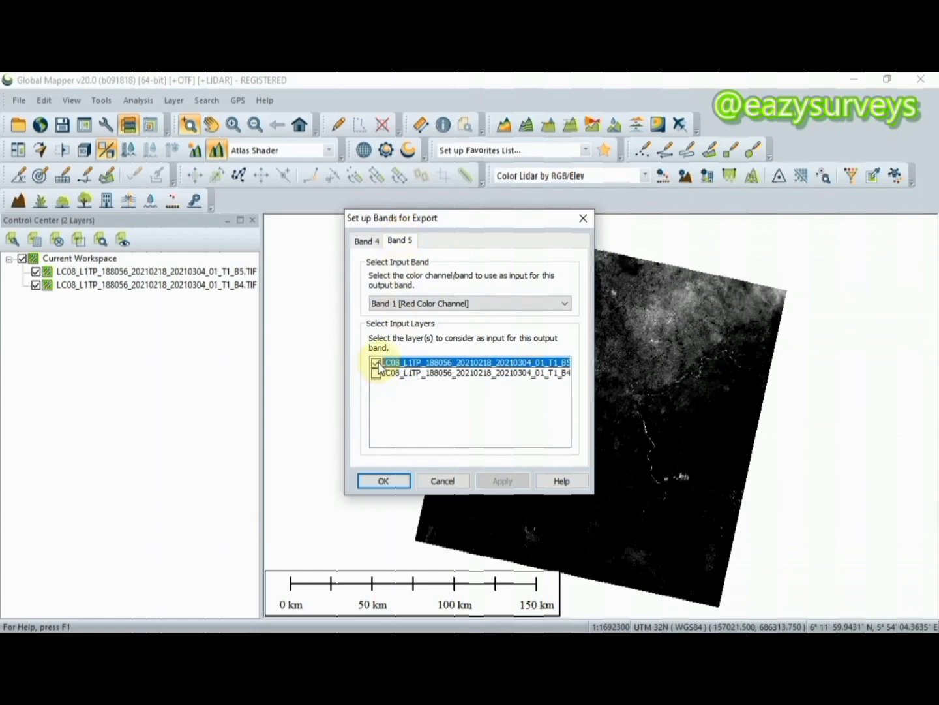
left_click(392, 482)
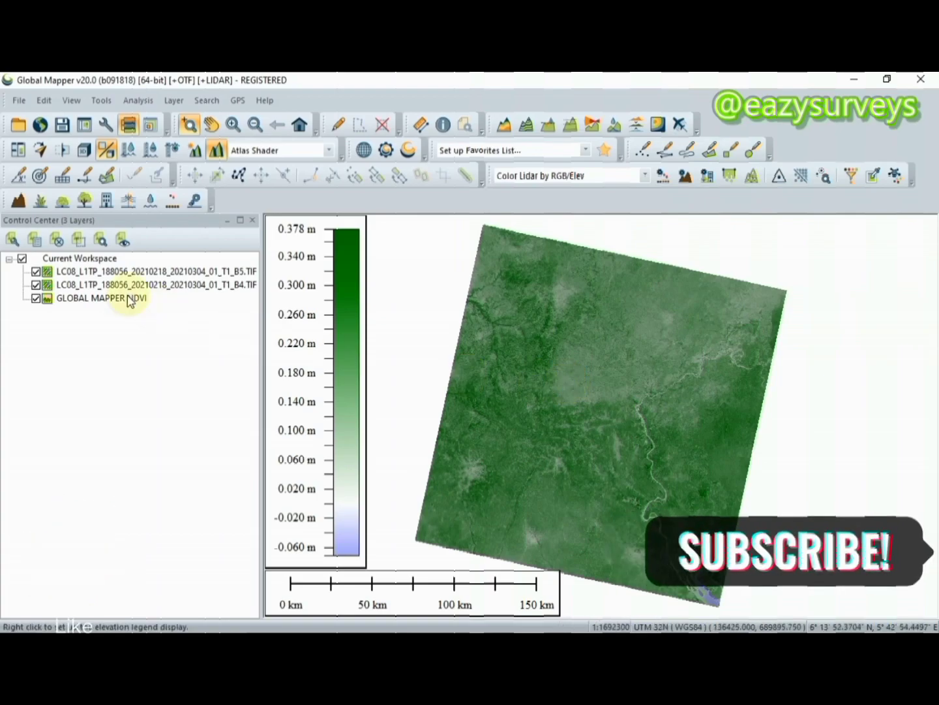
Step: Hide the B5 layer and select the GLOBAL MAPPER NDVI layer
left_click(36, 271)
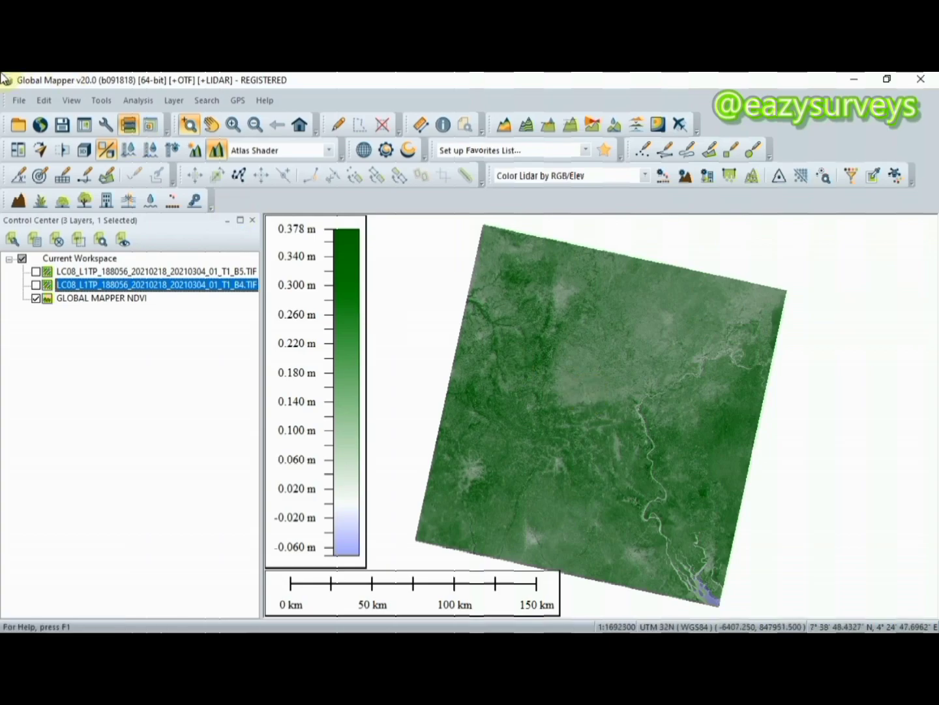
left_click(92, 299)
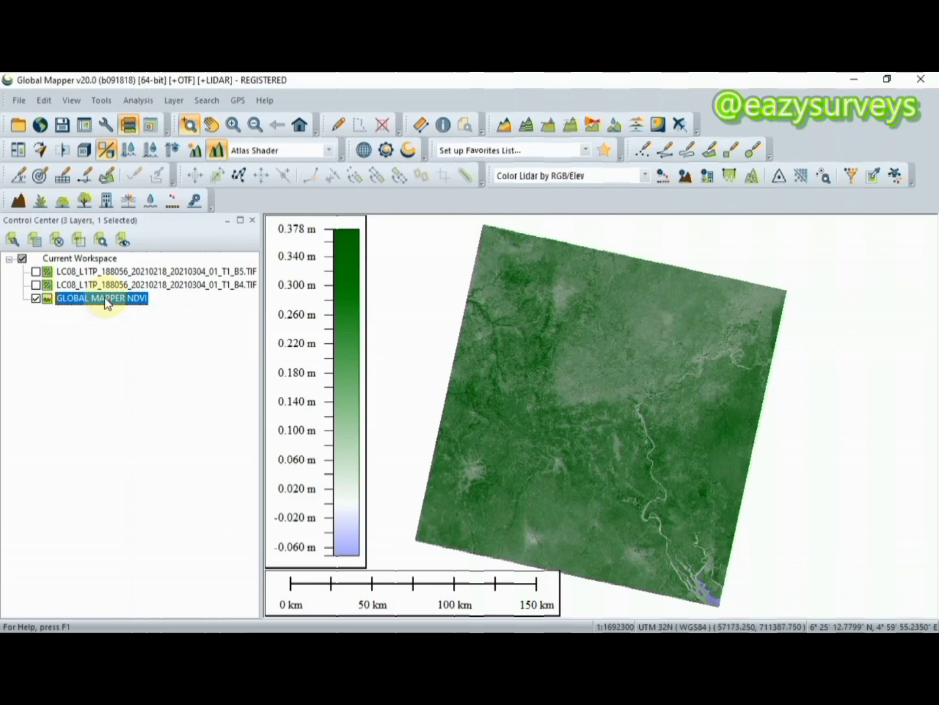
Step: Export the NDVI layer in GeoTIFF format, dismissing the projection tip
right_click(106, 302)
mouse_move(175, 401)
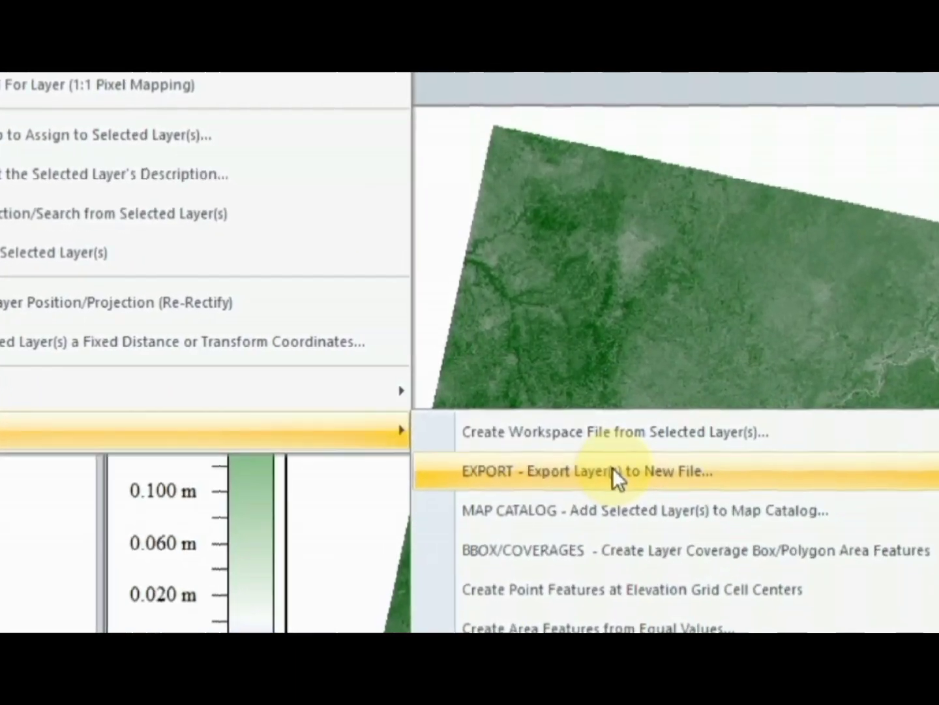
left_click(613, 470)
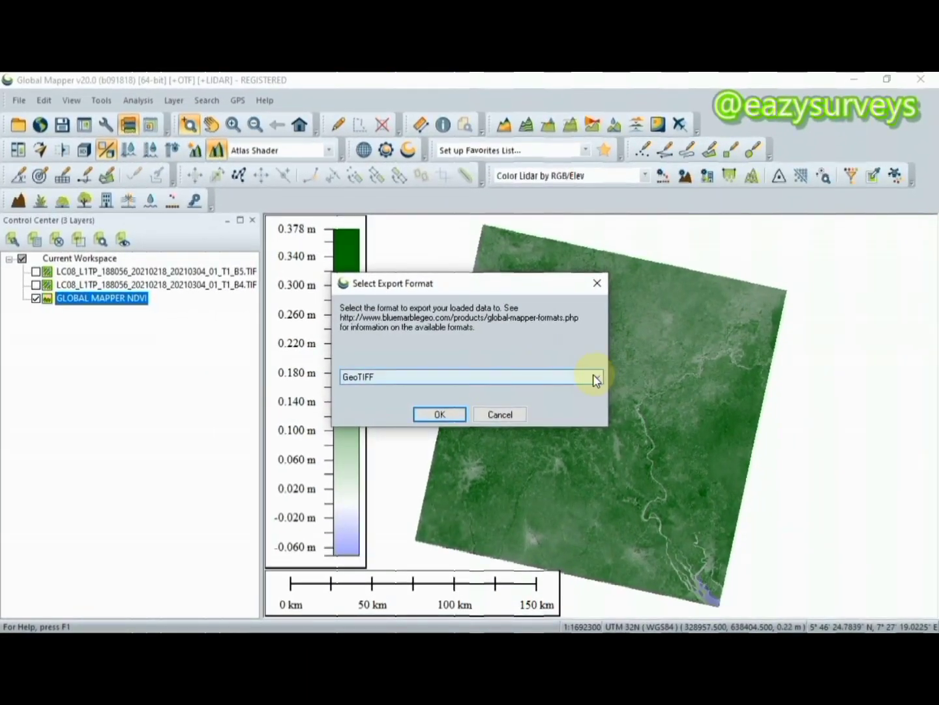
left_click(596, 379)
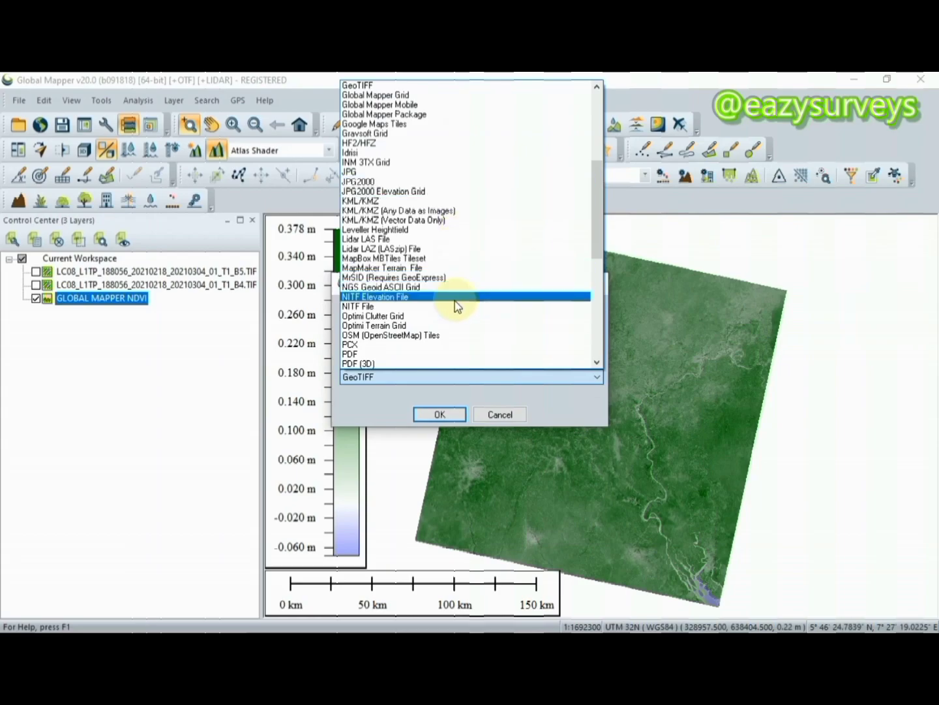
left_click(384, 86)
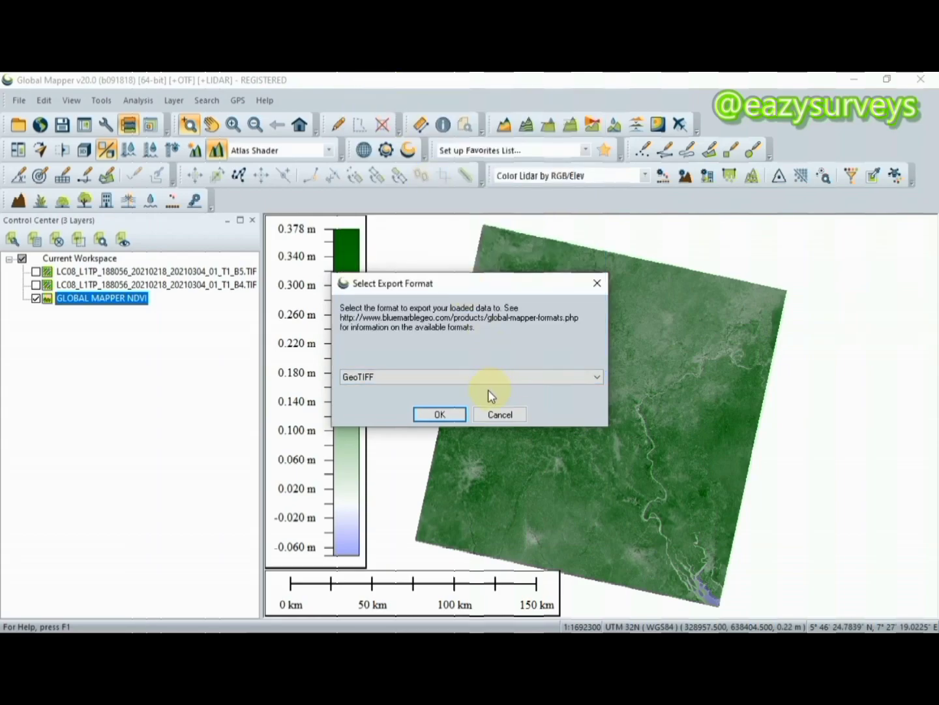
left_click(439, 415)
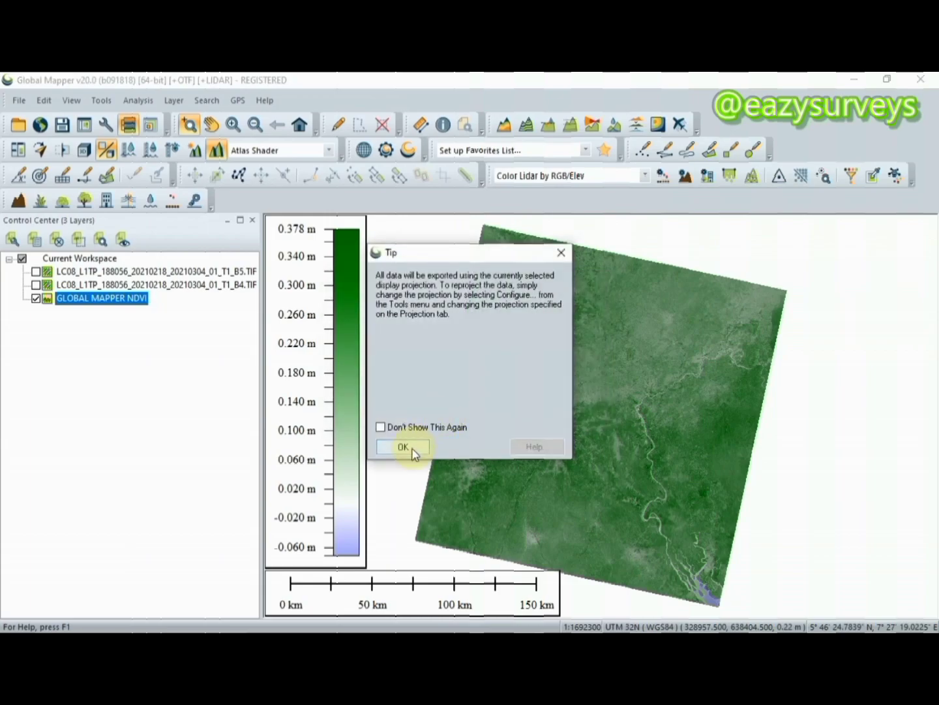
left_click(404, 446)
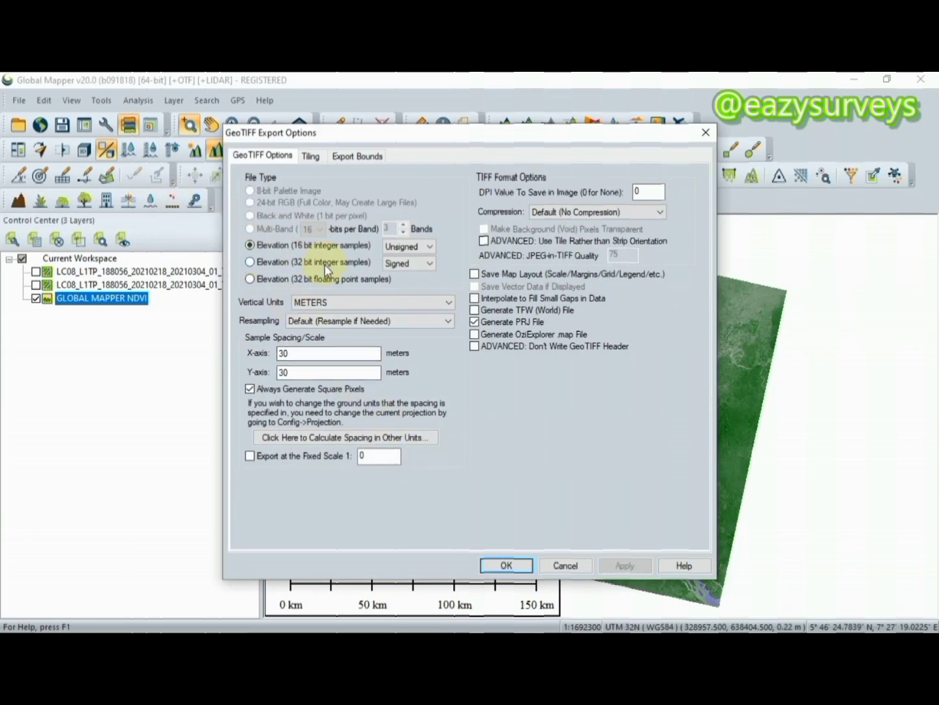
Step: Set the GeoTIFF export to 32-bit floating point elevation samples and accept the options
left_click(251, 279)
left_click(427, 249)
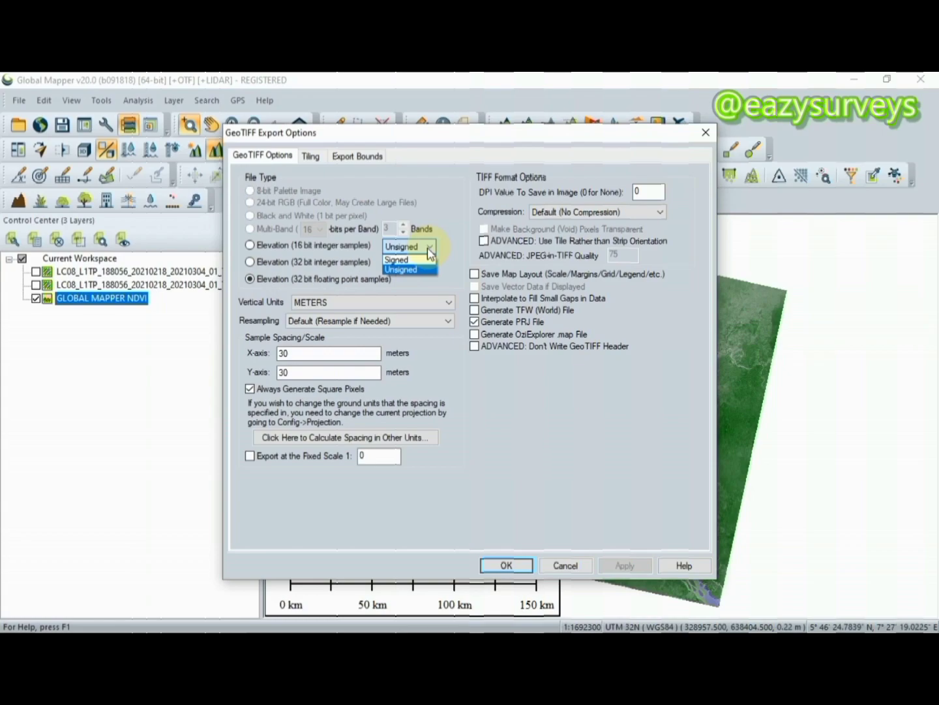
left_click(429, 252)
left_click(428, 263)
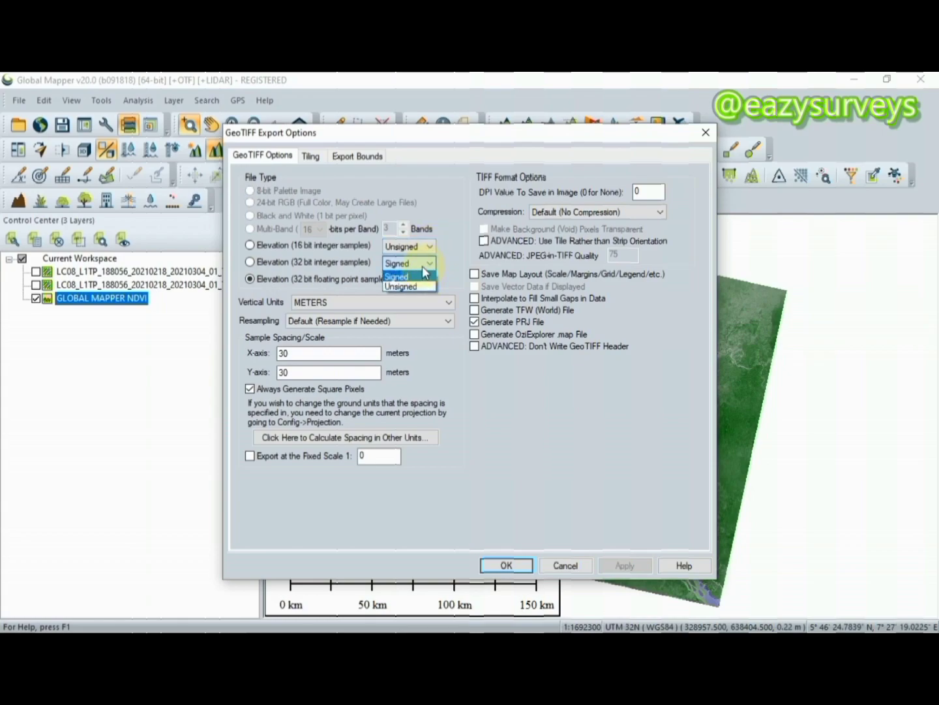
left_click(423, 266)
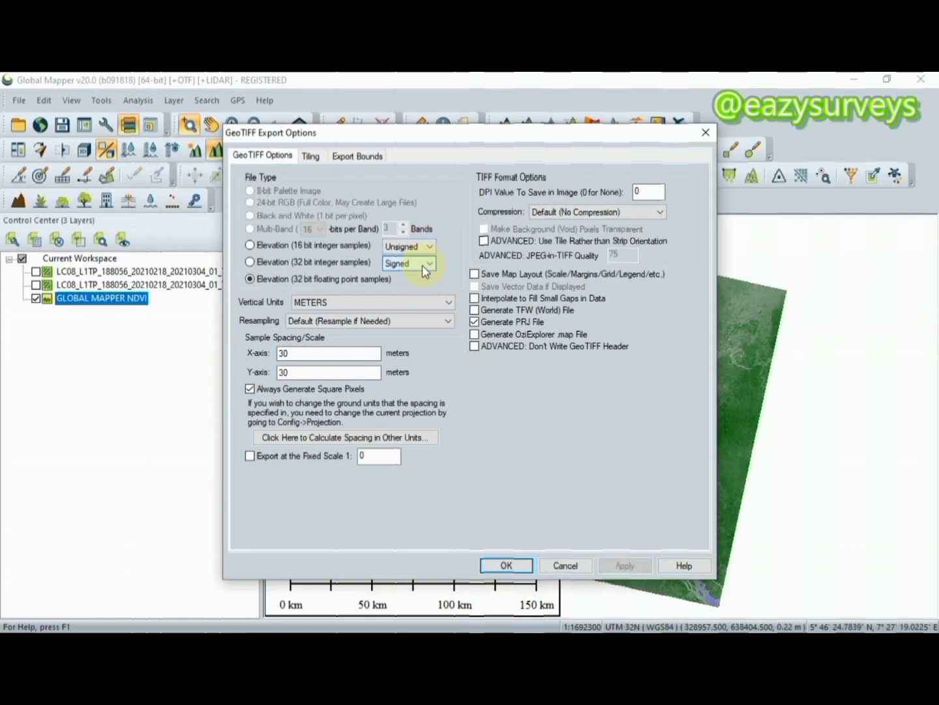
left_click(509, 562)
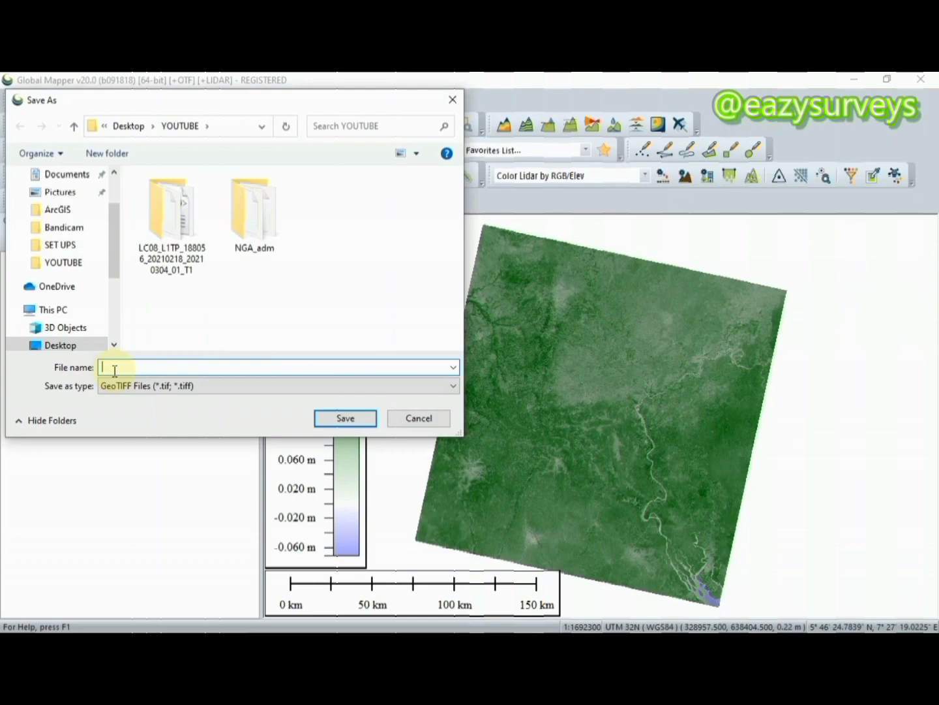
Step: Save the export as the GeoTIFF 'NDVI GLOBAL MAPPER' in the YOUTUBE folder
type("N")
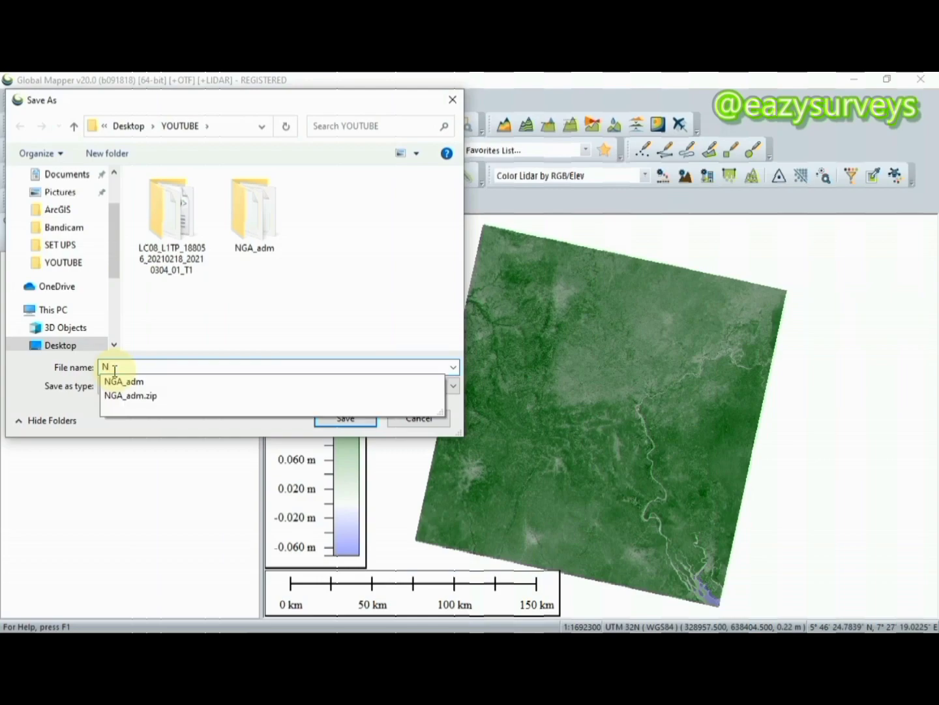
type("DVI GLOBAL MAPPER")
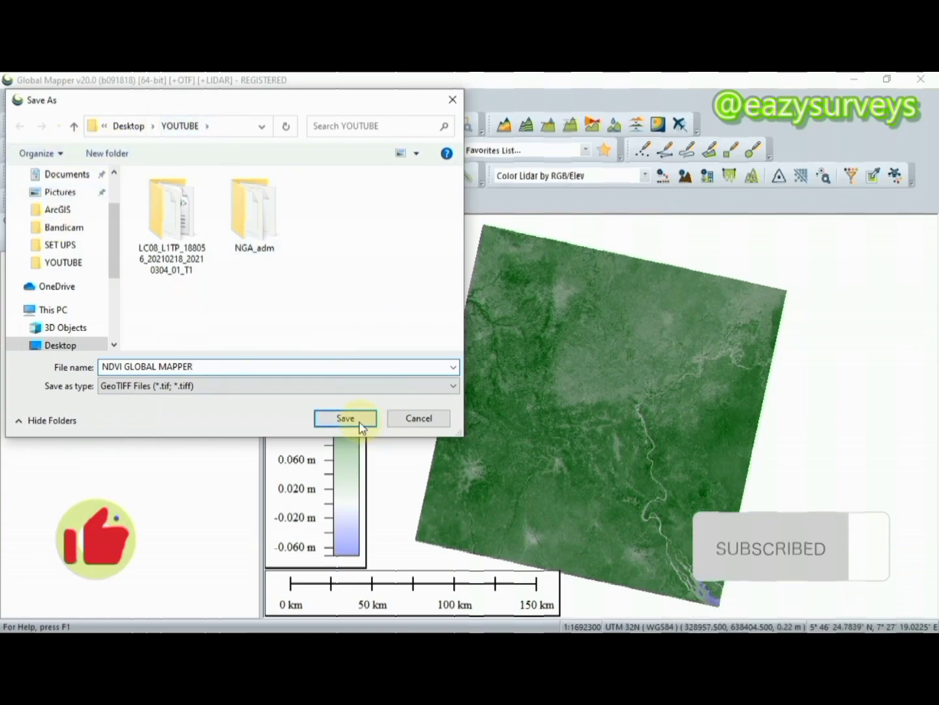
left_click(360, 424)
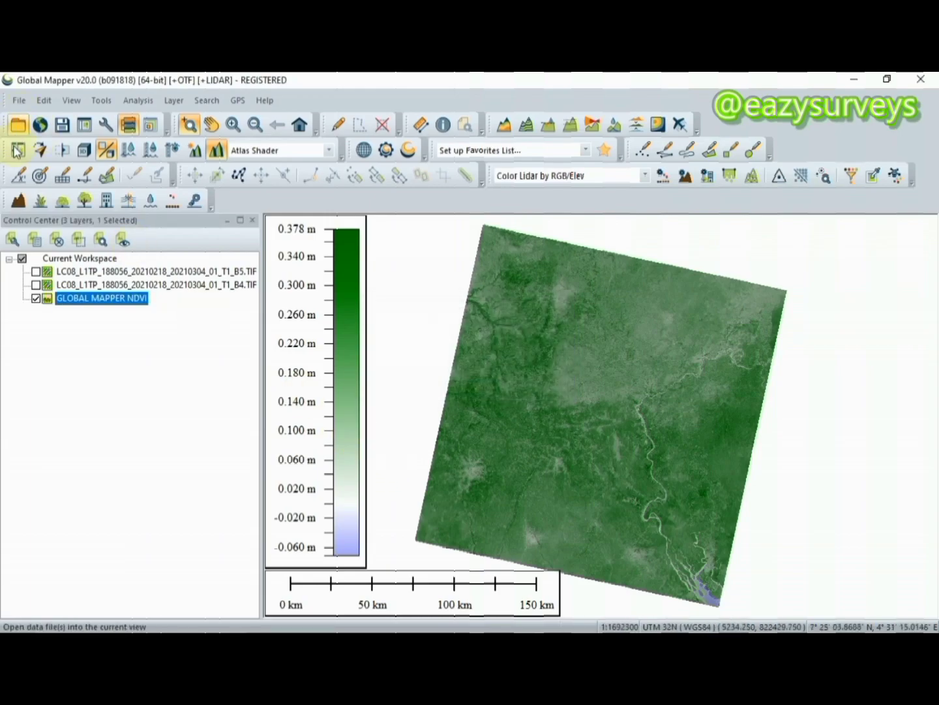
Step: Hide the NDVI layer, minimize Global Mapper and bring up ArcMap
left_click(36, 298)
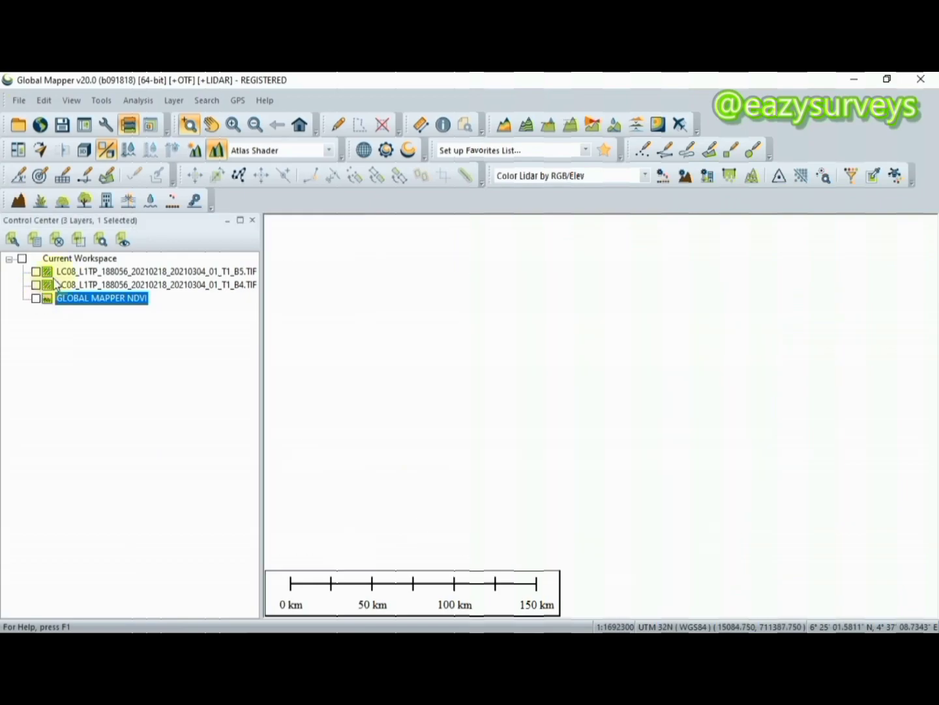
left_click(854, 79)
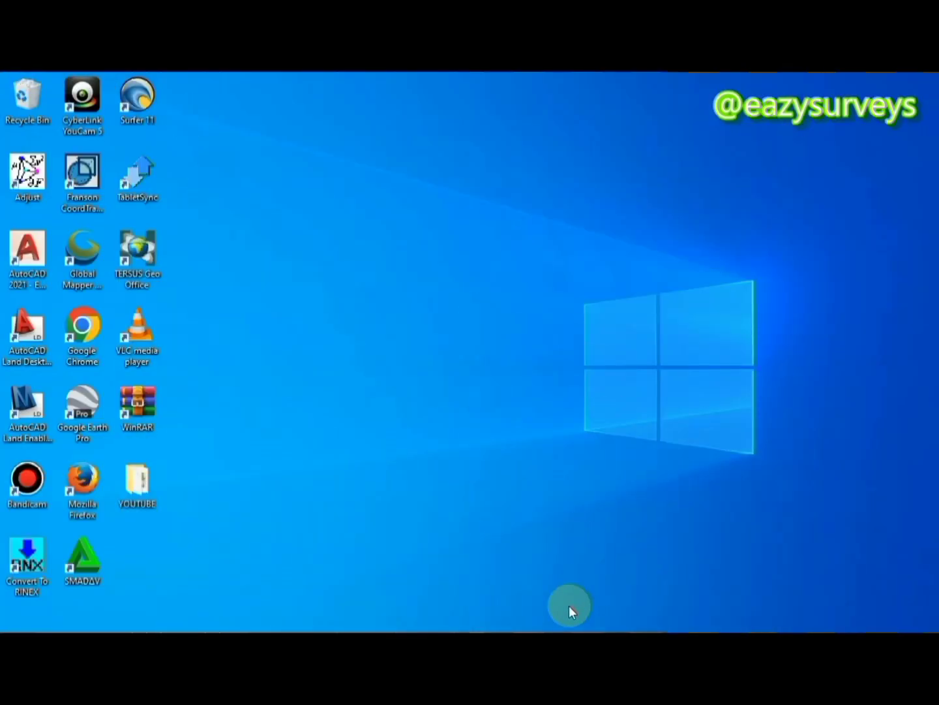
left_click(465, 630)
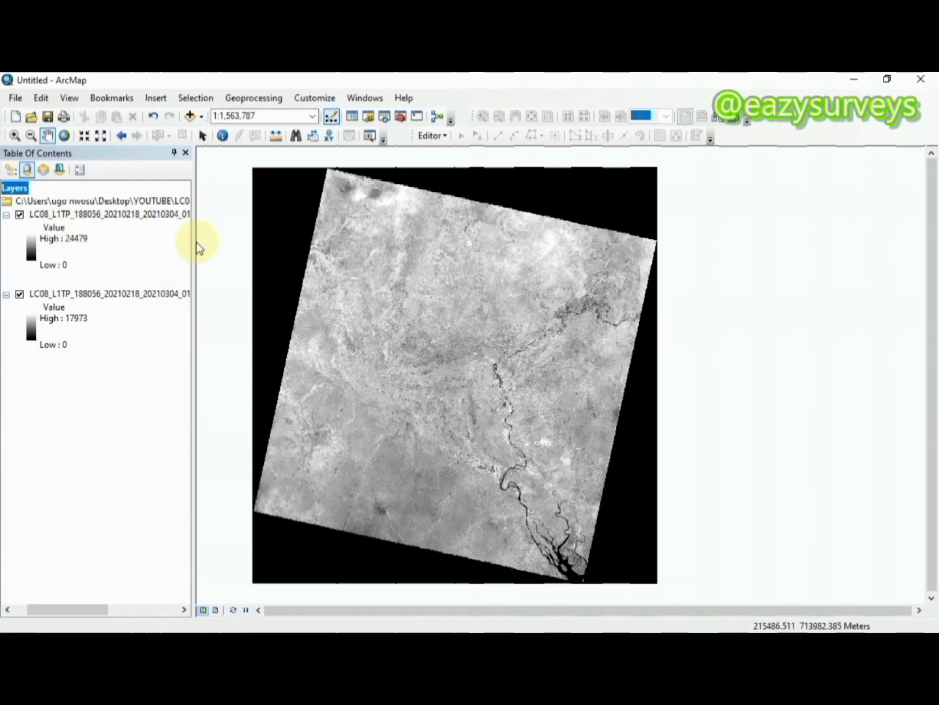
Step: Widen ArcMap's layer list to show full band names and pan the band image
left_click_drag(194, 239, 248, 282)
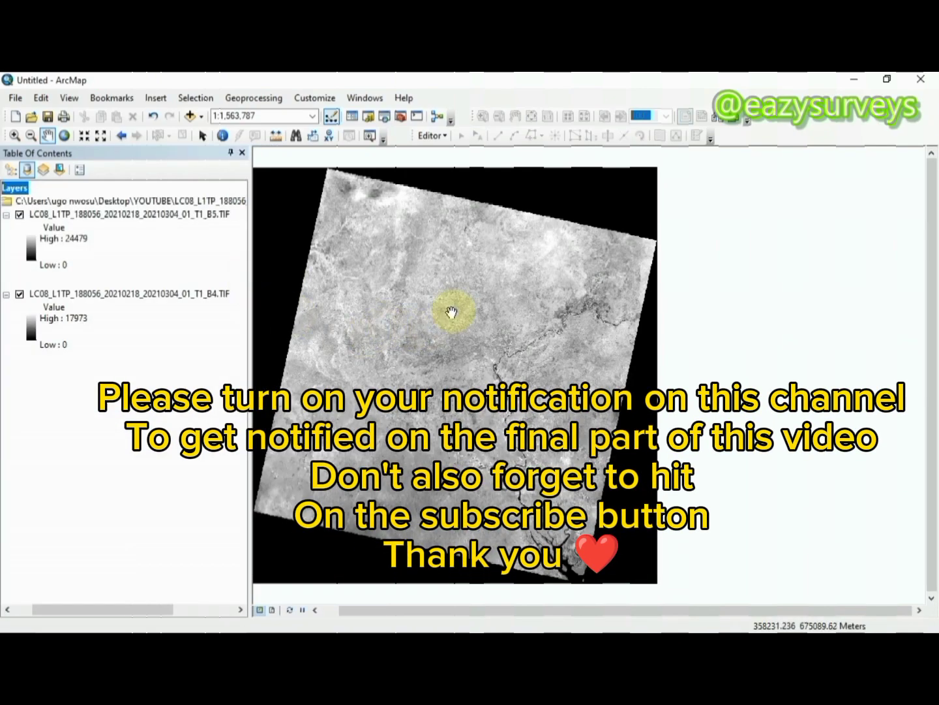
left_click_drag(486, 258, 590, 376)
left_click_drag(388, 371, 470, 285)
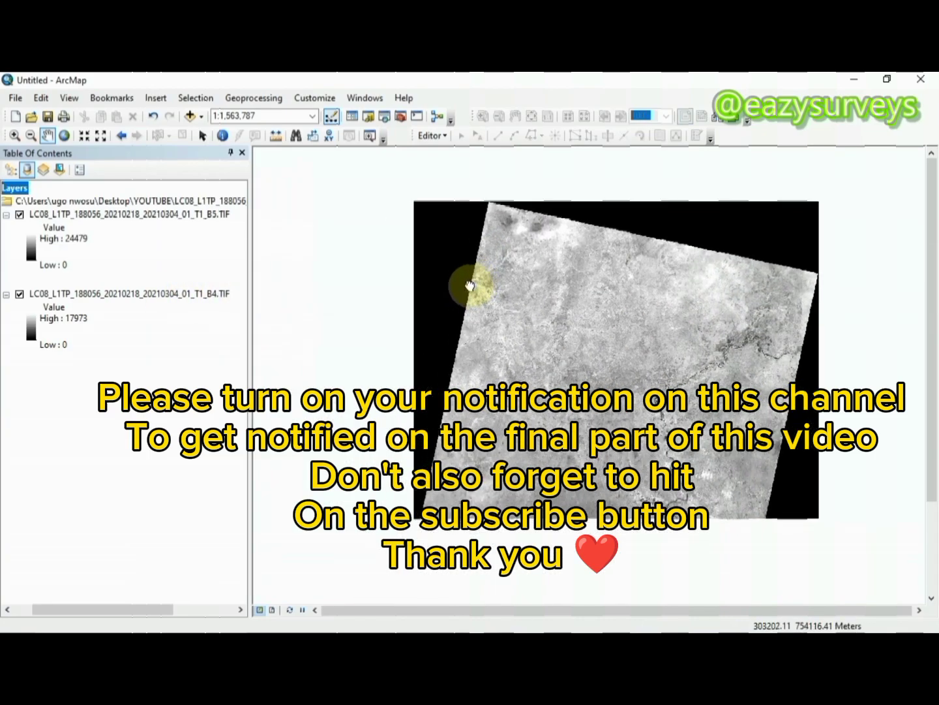
left_click_drag(546, 352, 537, 336)
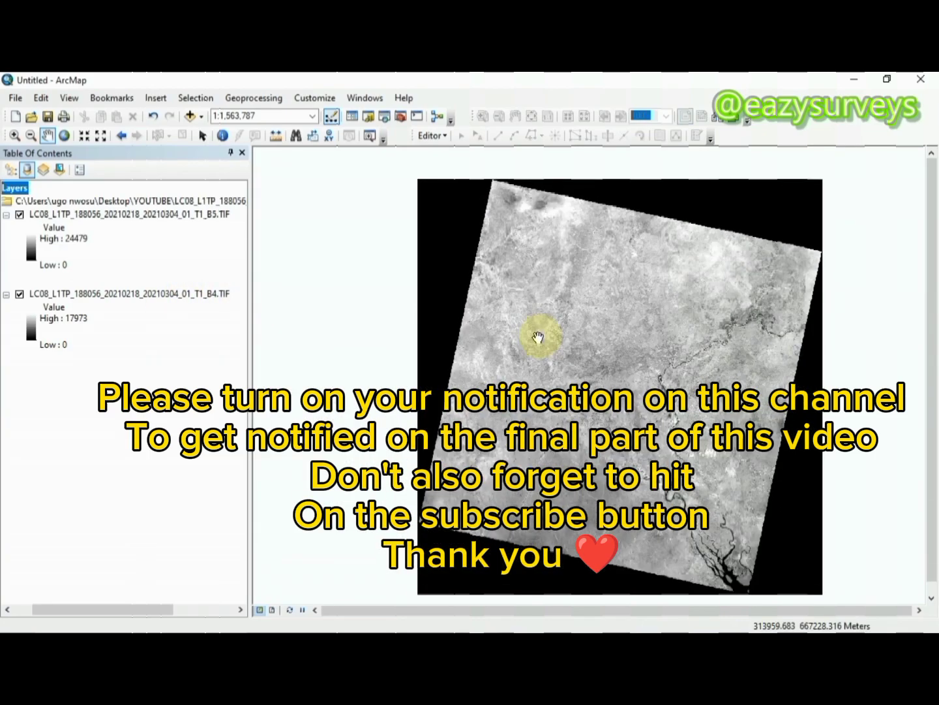